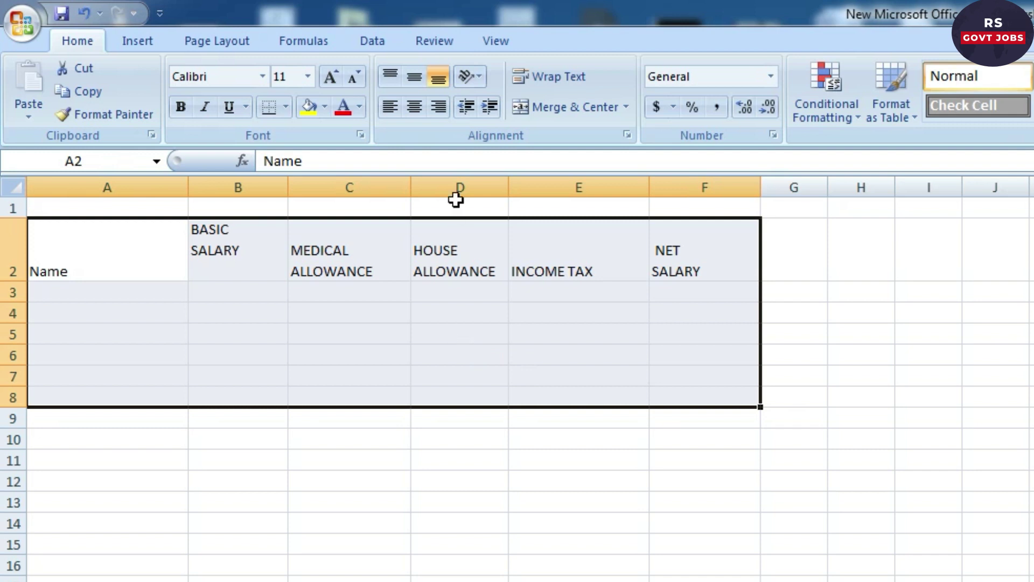
Step: Apply All Borders to the selected salary table range A2:F8
click(286, 111)
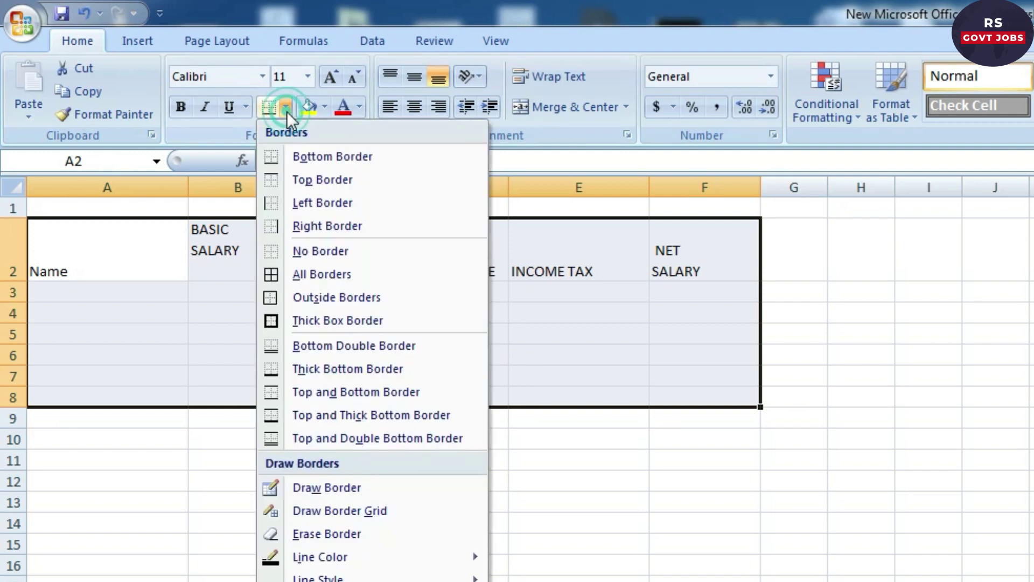
click(316, 276)
click(897, 366)
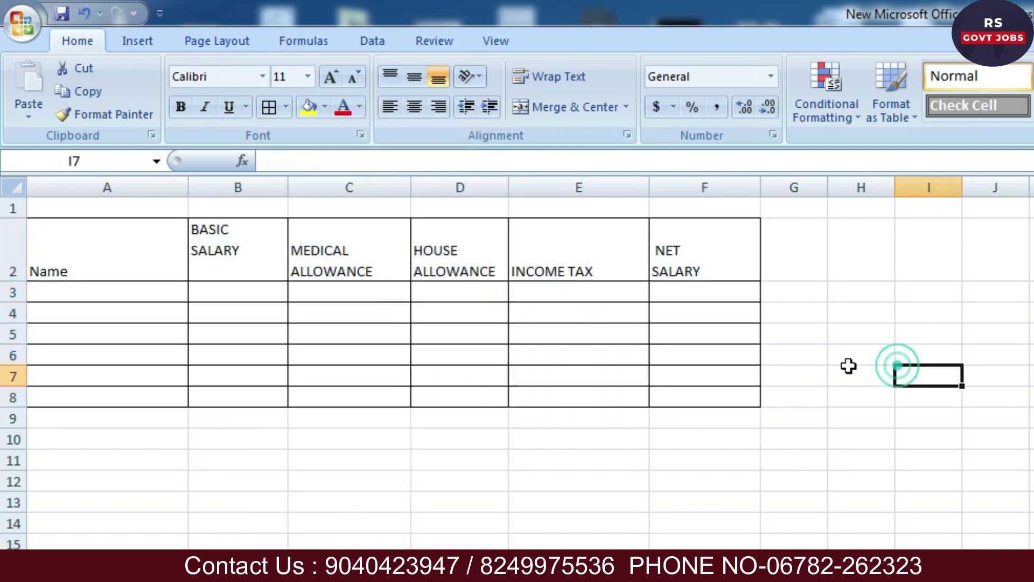
Step: Check the font name and size of the header row A2:F2 and compare them with the exercise instructions
click(121, 252)
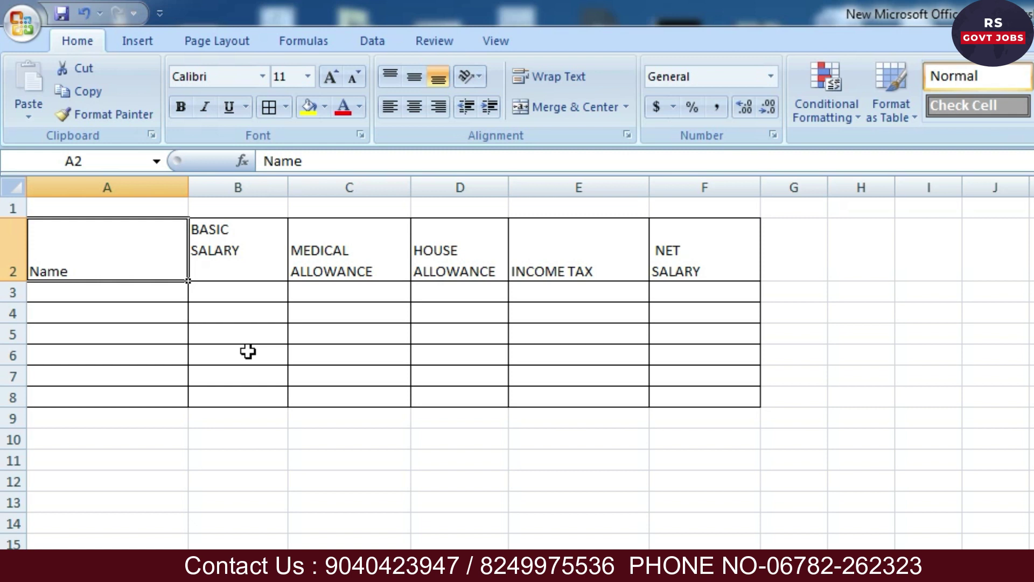
drag(83, 256, 699, 255)
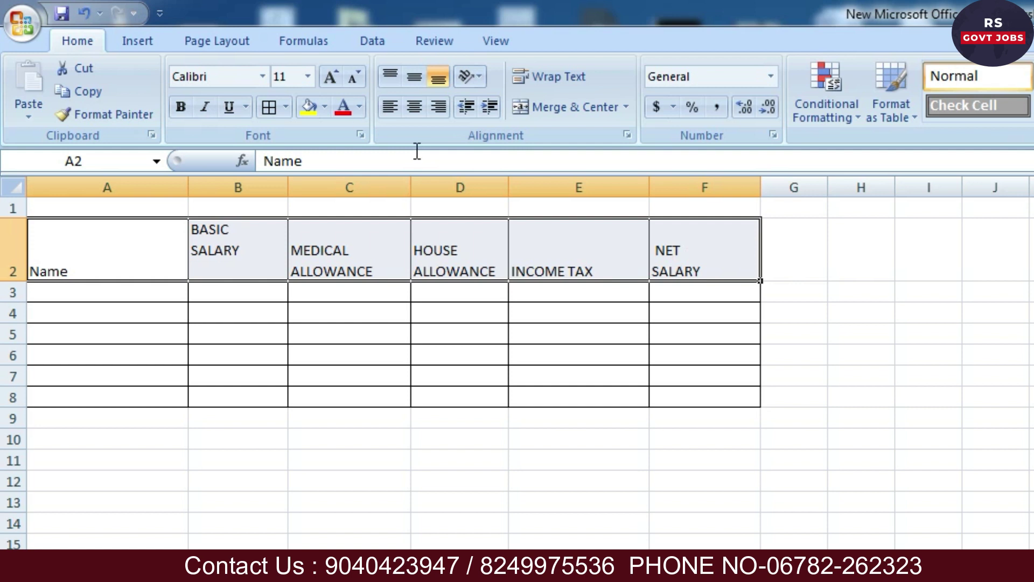
click(219, 76)
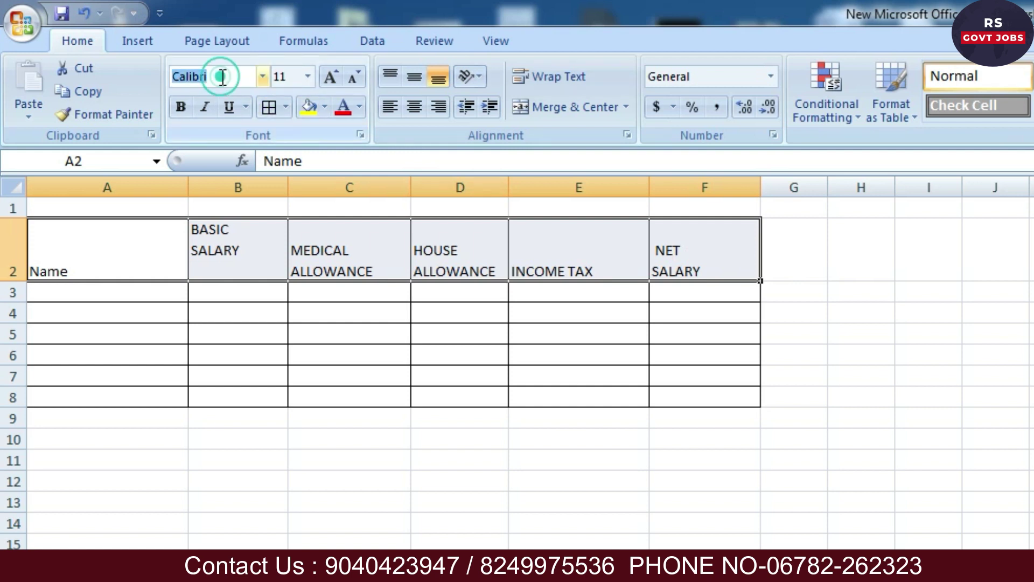
click(296, 76)
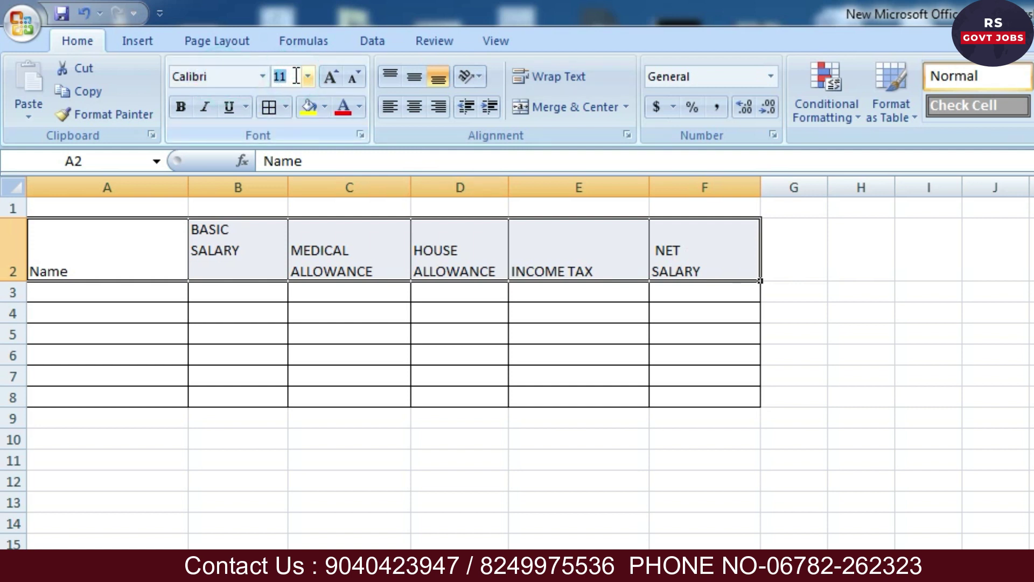
click(645, 313)
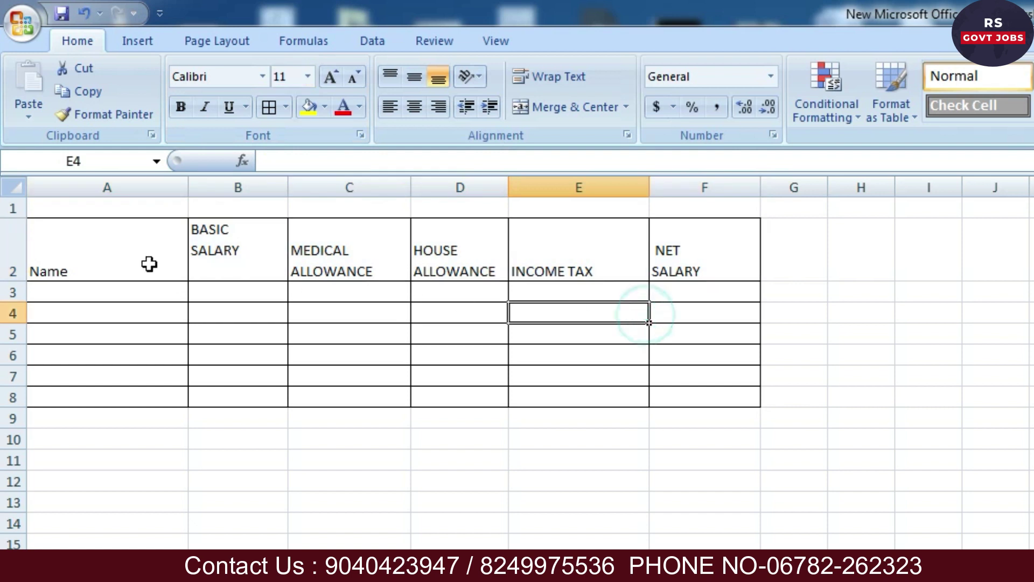
click(106, 250)
click(106, 250)
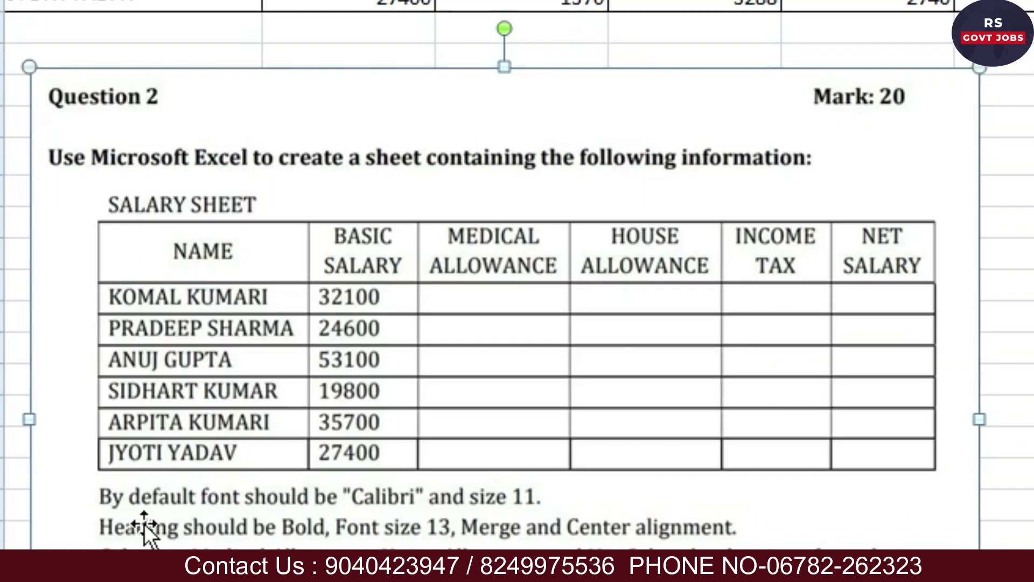
scroll(144, 524, down, 5)
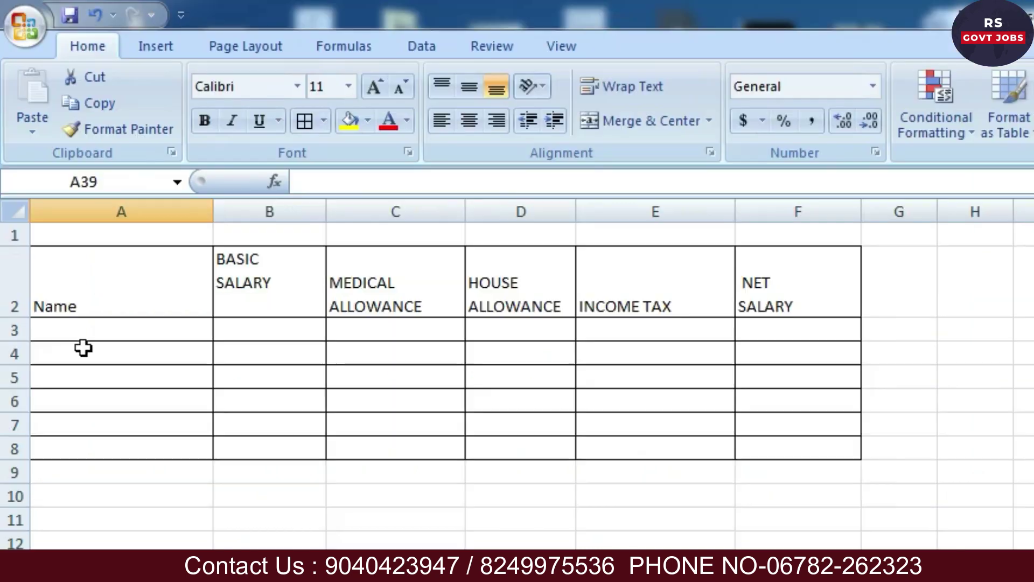
Step: Fill A3:A8 under the Name heading with the six employees' full names from the exercise sheet
click(92, 334)
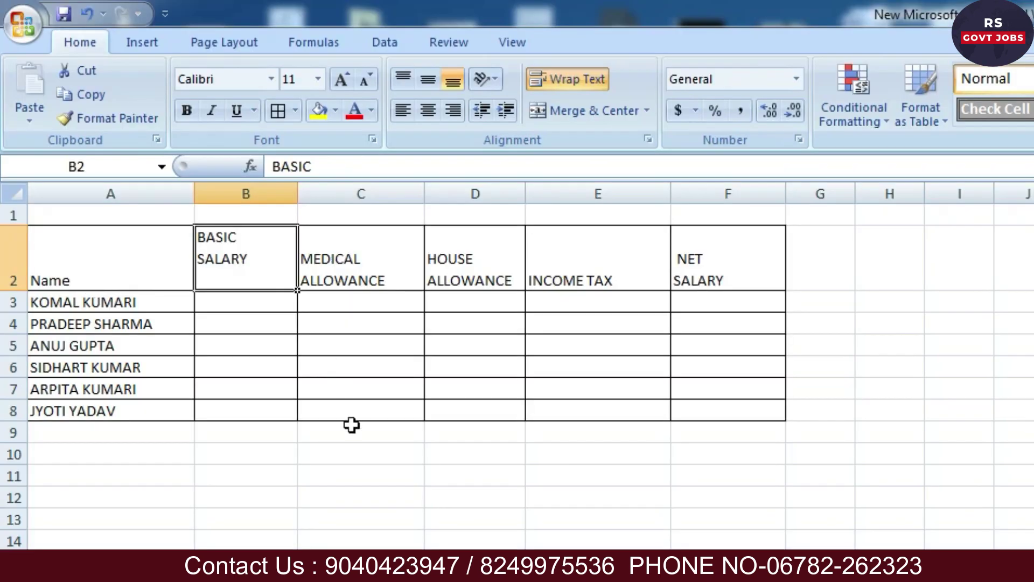
click(174, 213)
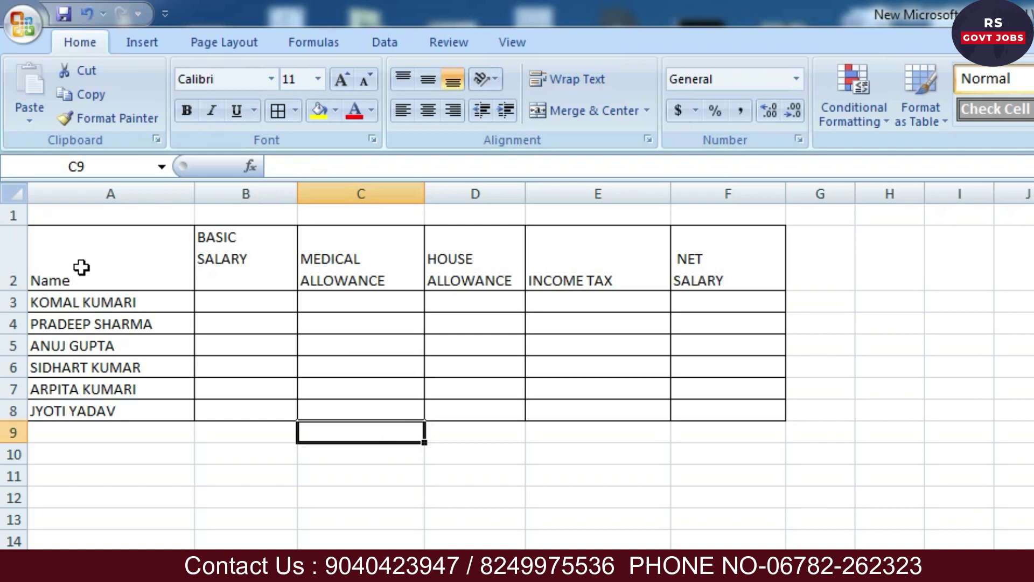
Step: Widen the Name column (column A) slightly
click(232, 193)
click(387, 193)
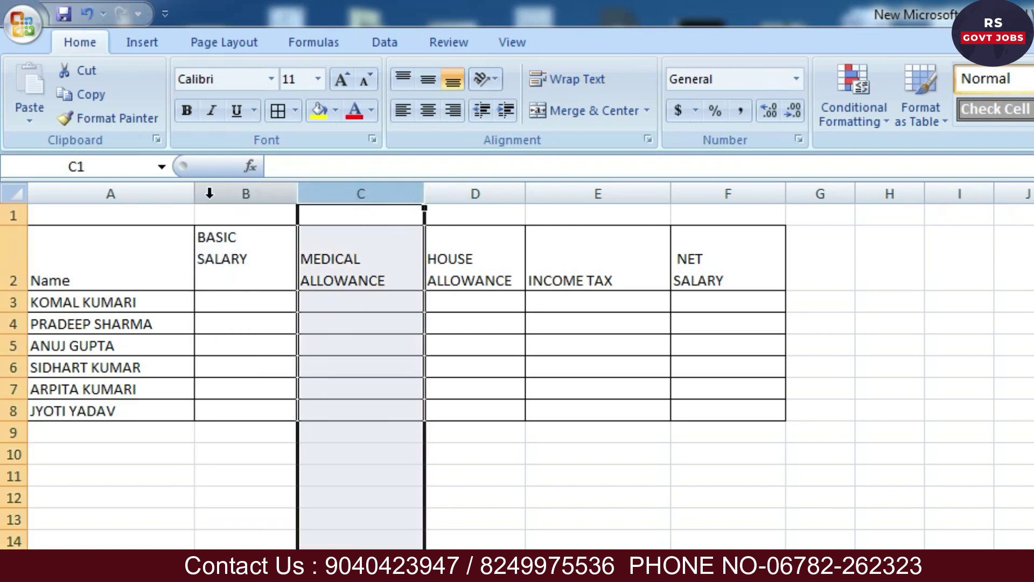
drag(302, 194, 355, 194)
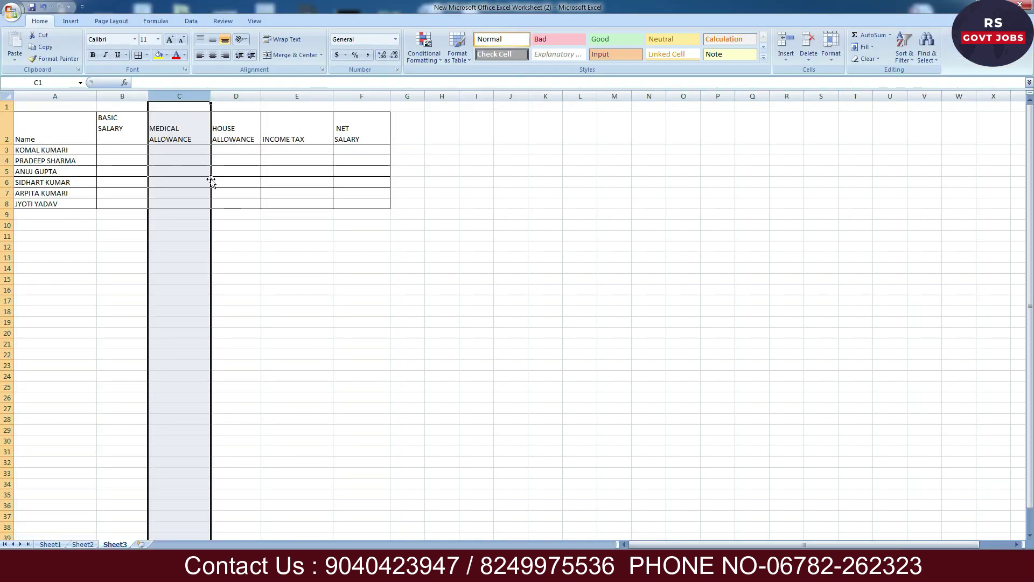
click(269, 204)
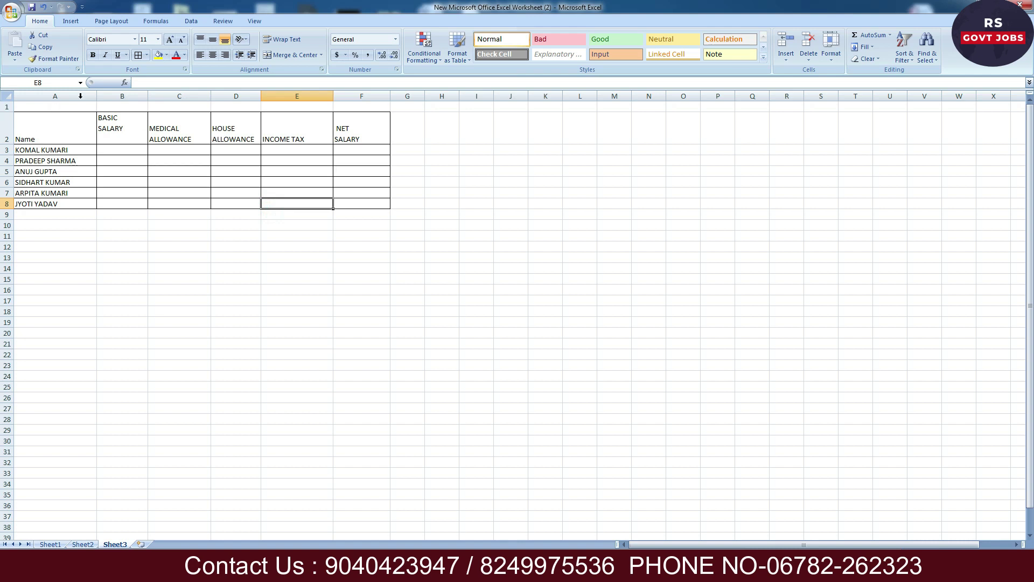
drag(96, 97, 106, 97)
Step: Set the width of columns B to F to 30
drag(136, 139, 359, 135)
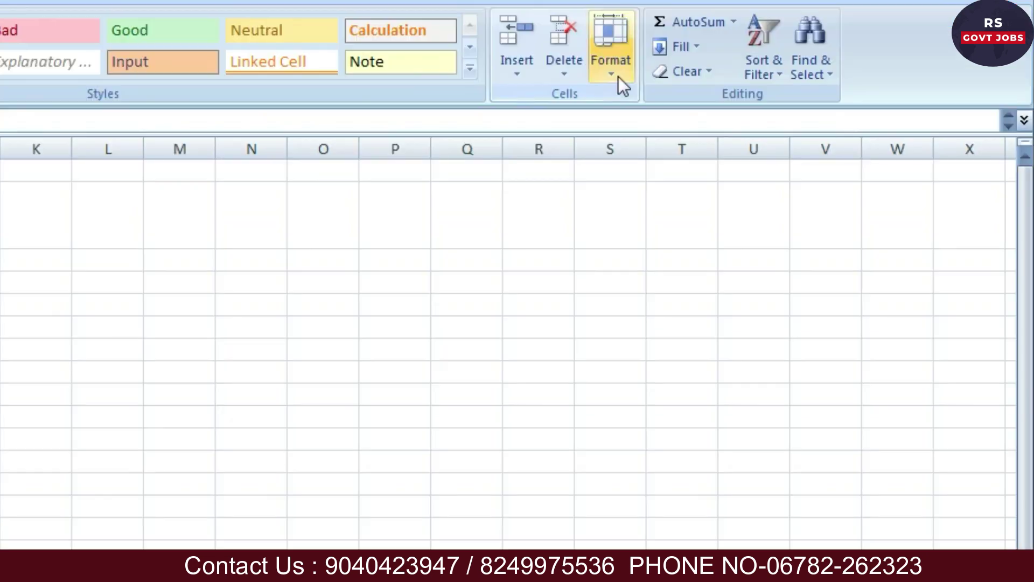
click(835, 61)
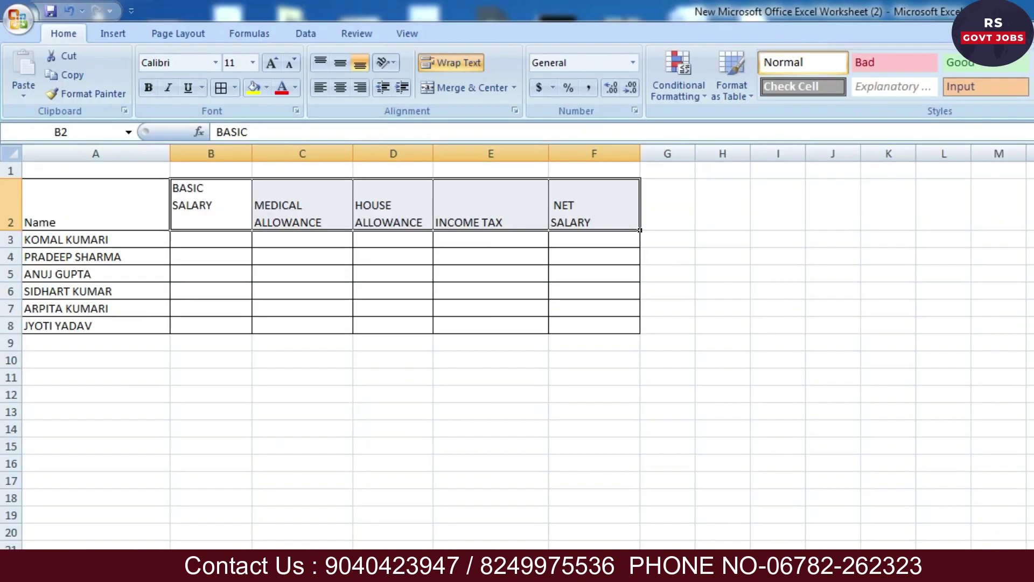
text(30)
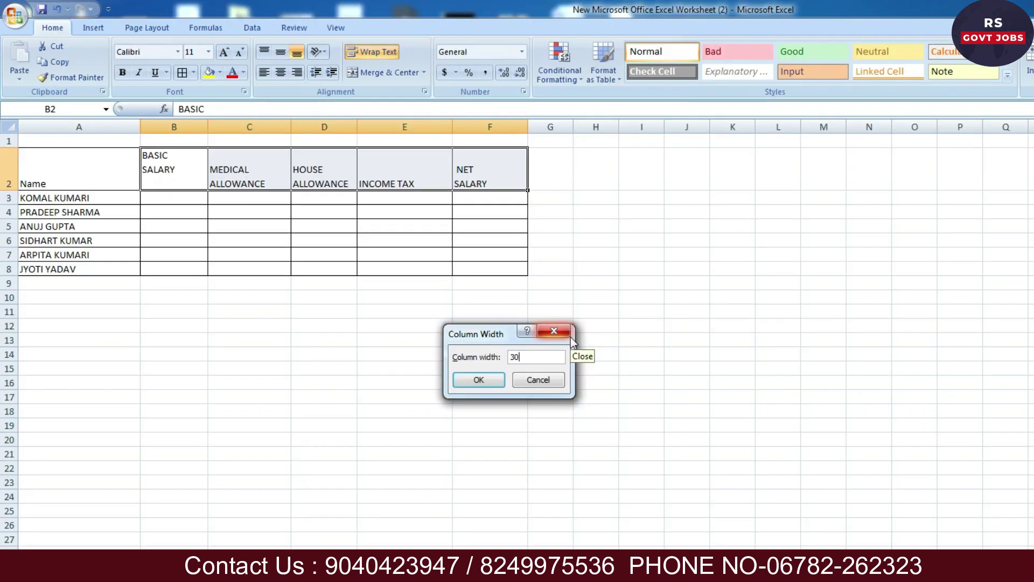
click(475, 380)
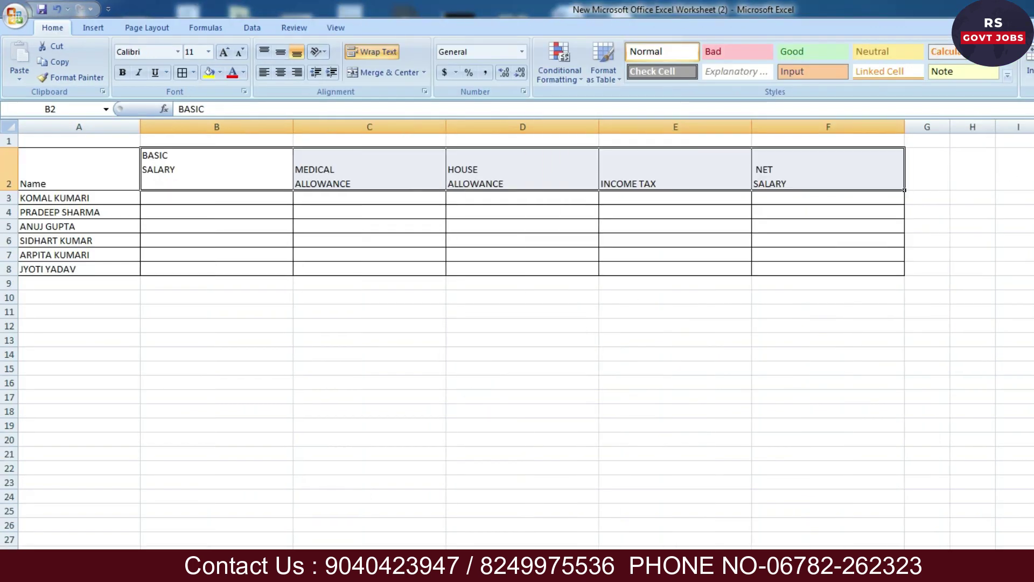
Step: Set the width of columns B to F to 25
key(alt+h)
key(o)
key(w)
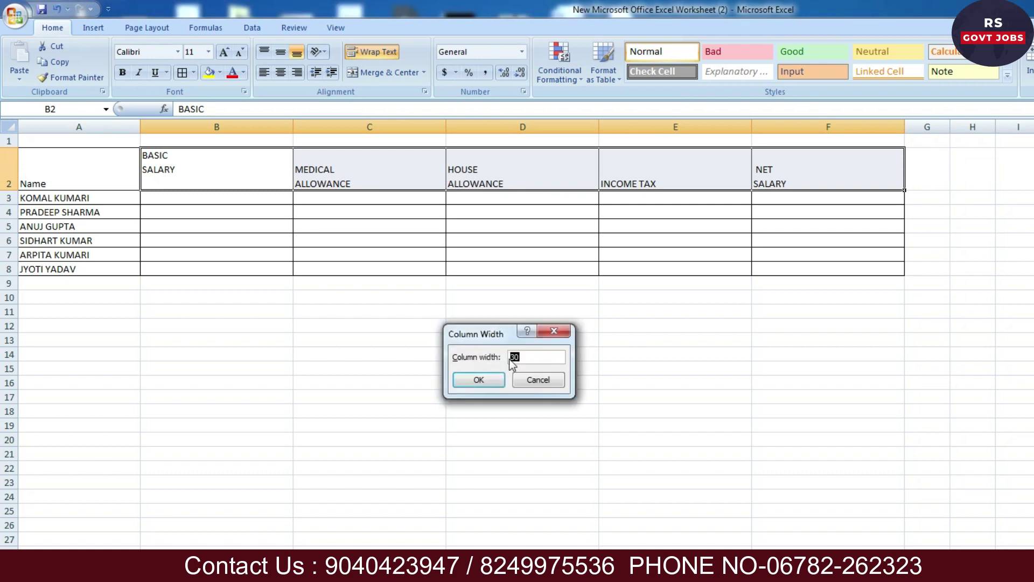
key(Return)
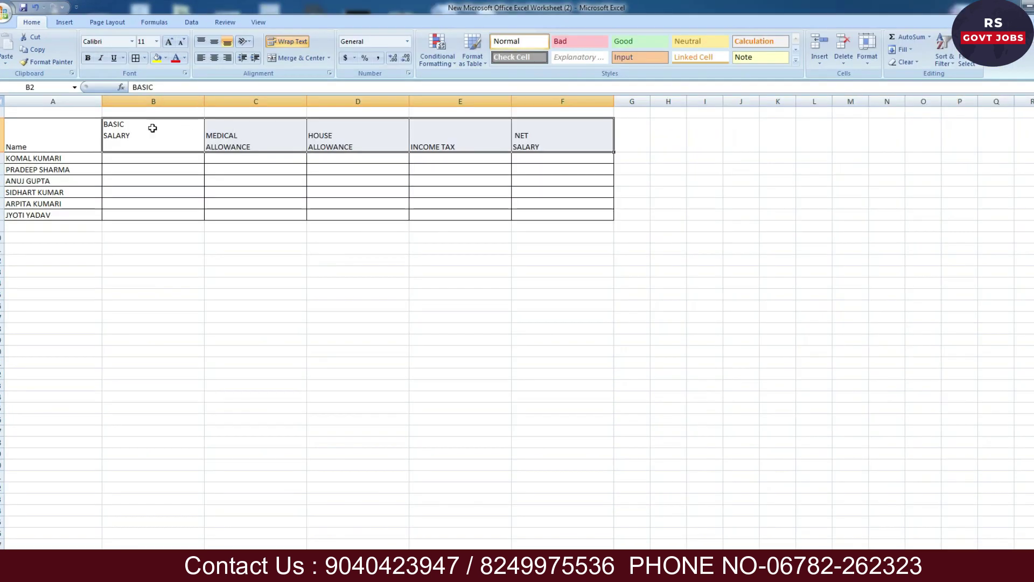
Step: Narrow columns B to F, from Basic Salary through Net Salary, to a smaller uniform column width
drag(197, 182, 501, 181)
drag(389, 146, 514, 144)
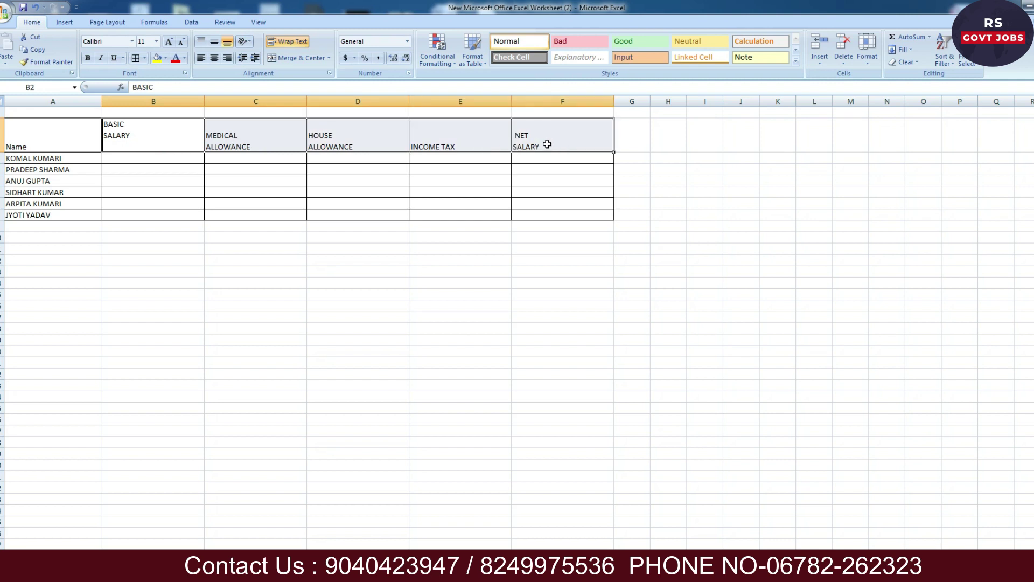
drag(117, 147, 531, 145)
click(867, 60)
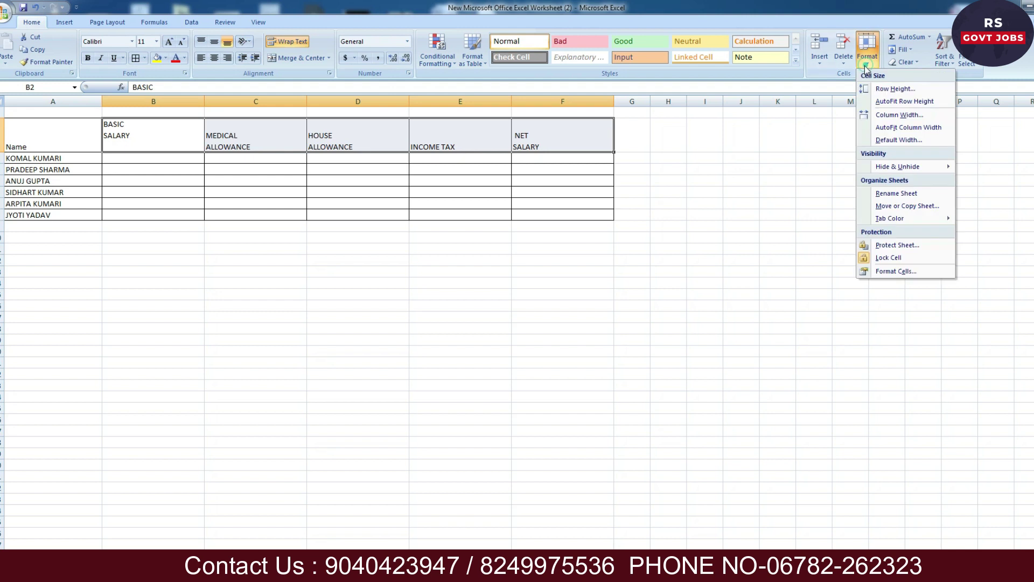
click(905, 115)
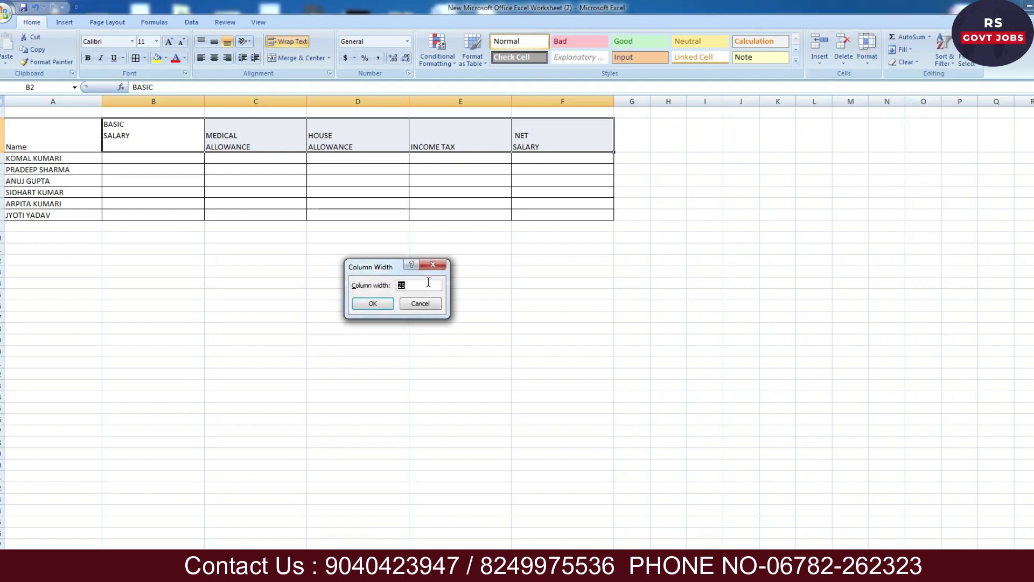
click(372, 304)
click(315, 307)
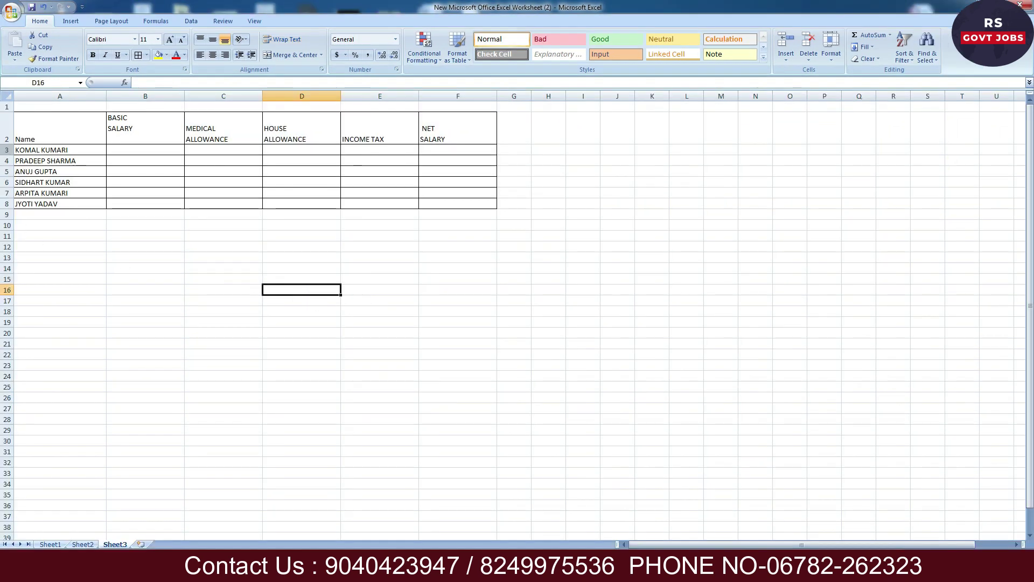
Step: Set the row height of the six employee rows, 3 to 8, to 20
drag(7, 150, 7, 204)
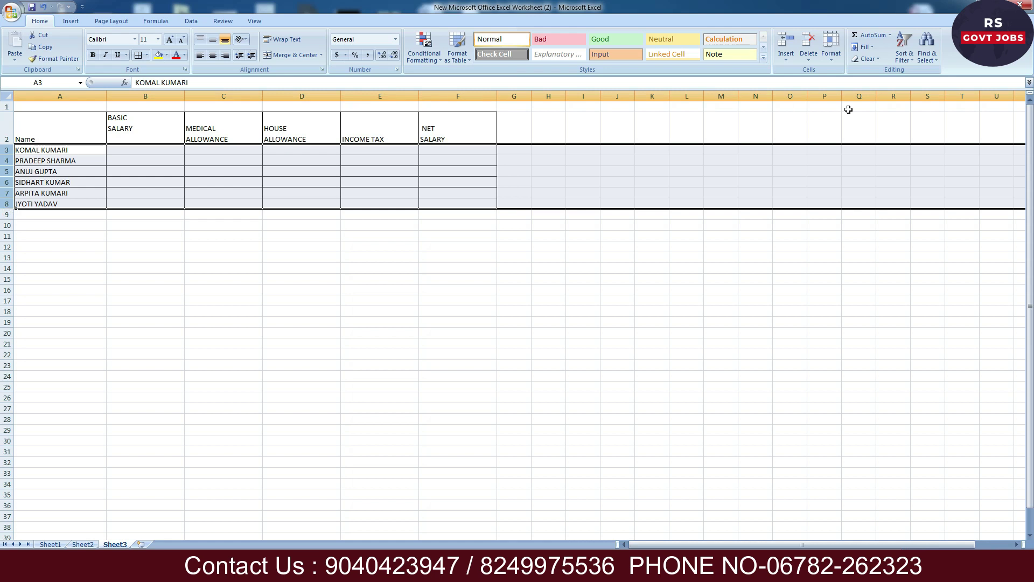
click(832, 59)
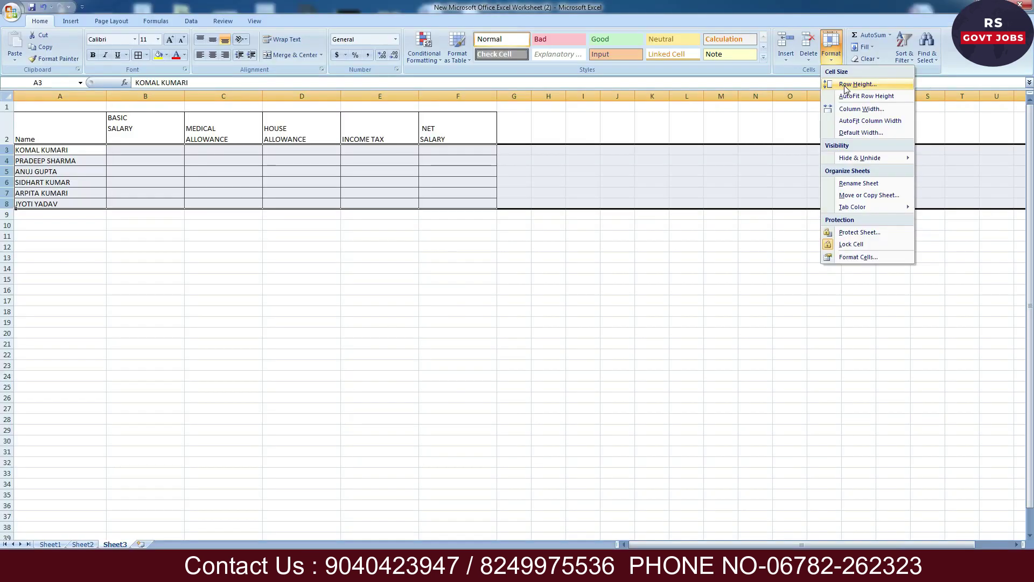
click(609, 150)
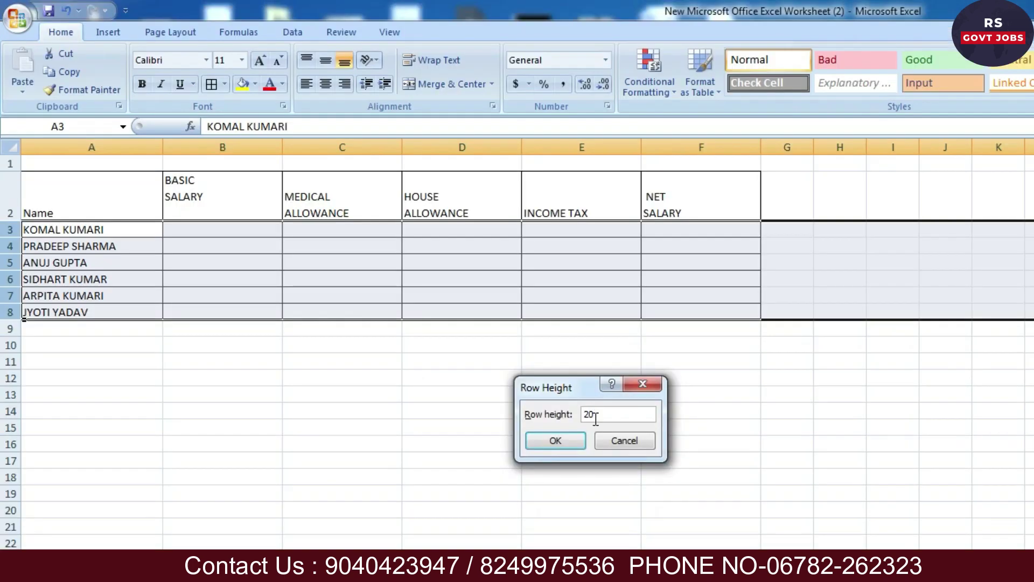
click(555, 447)
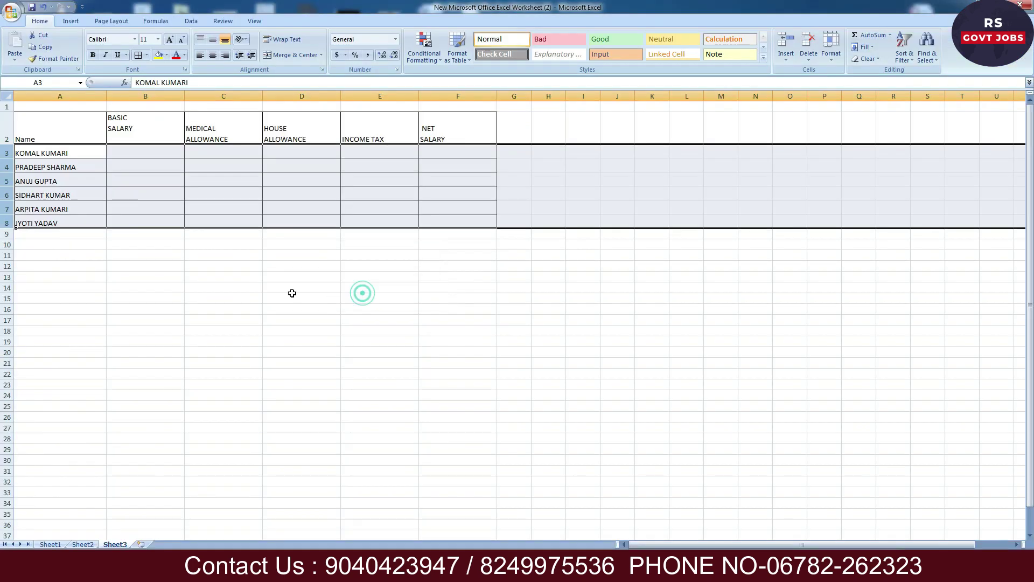
click(165, 289)
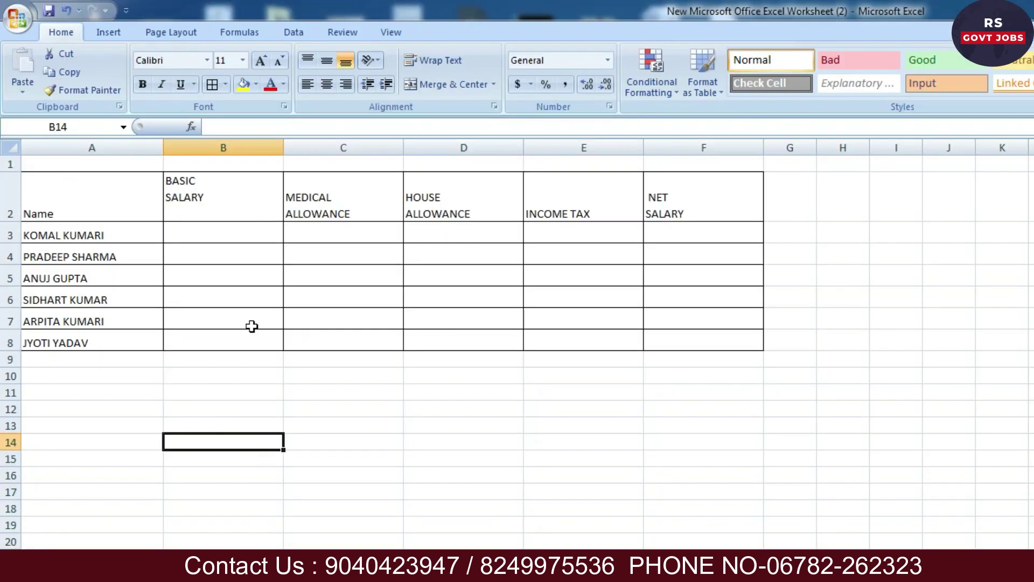
click(353, 485)
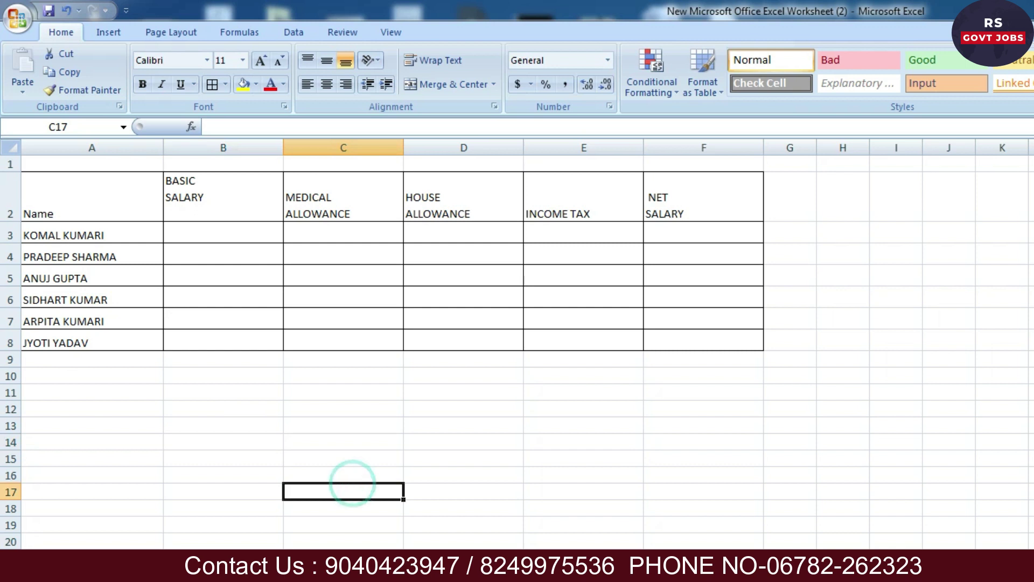
click(432, 536)
click(55, 179)
mouse_move(138, 214)
mouse_down()
mouse_move(594, 347)
mouse_move(704, 351)
mouse_move(707, 333)
mouse_up()
click(493, 453)
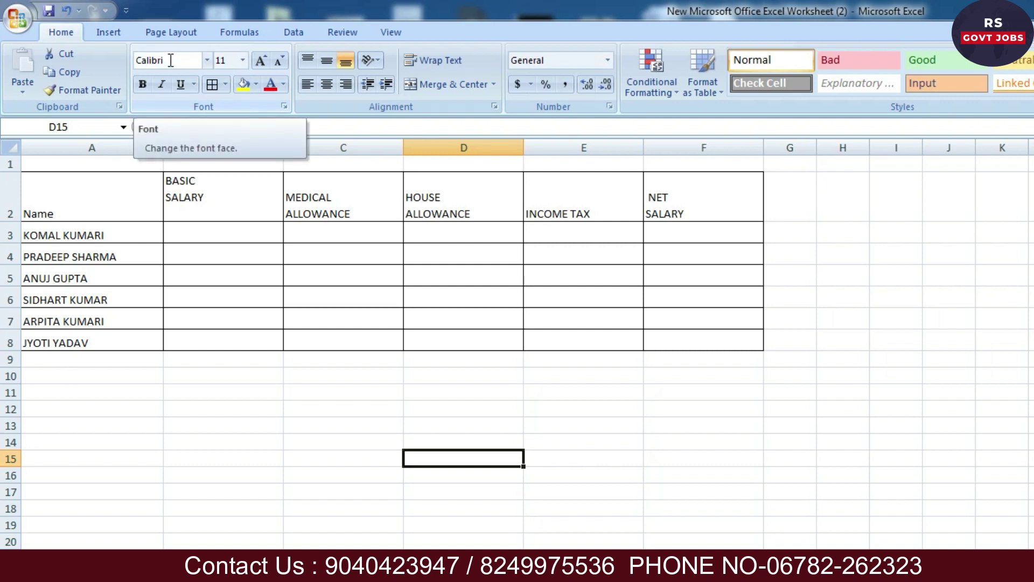
Step: Following the exercise's heading instructions, make the Name heading in A2 bold and centre it horizontally
click(53, 234)
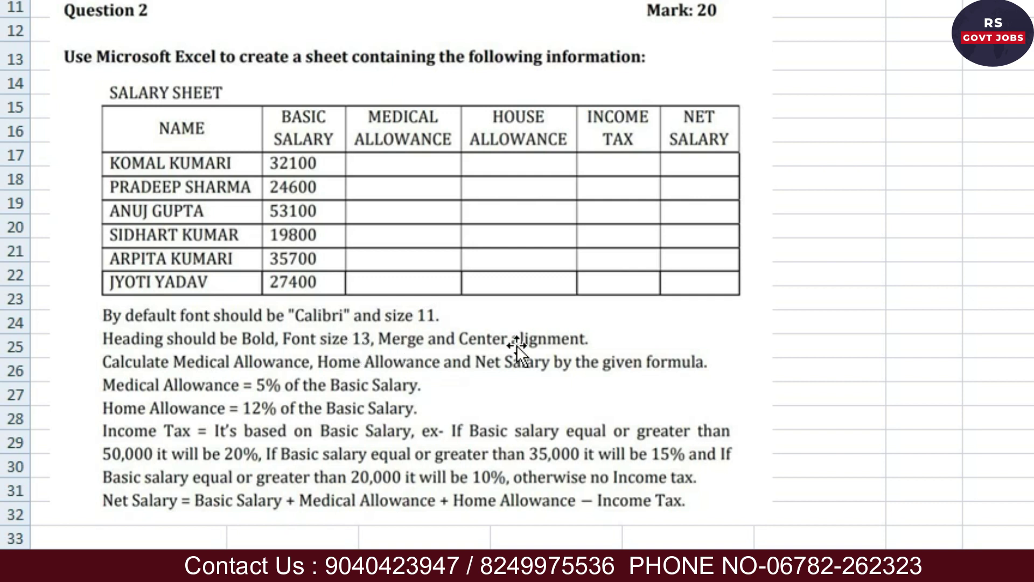
click(107, 229)
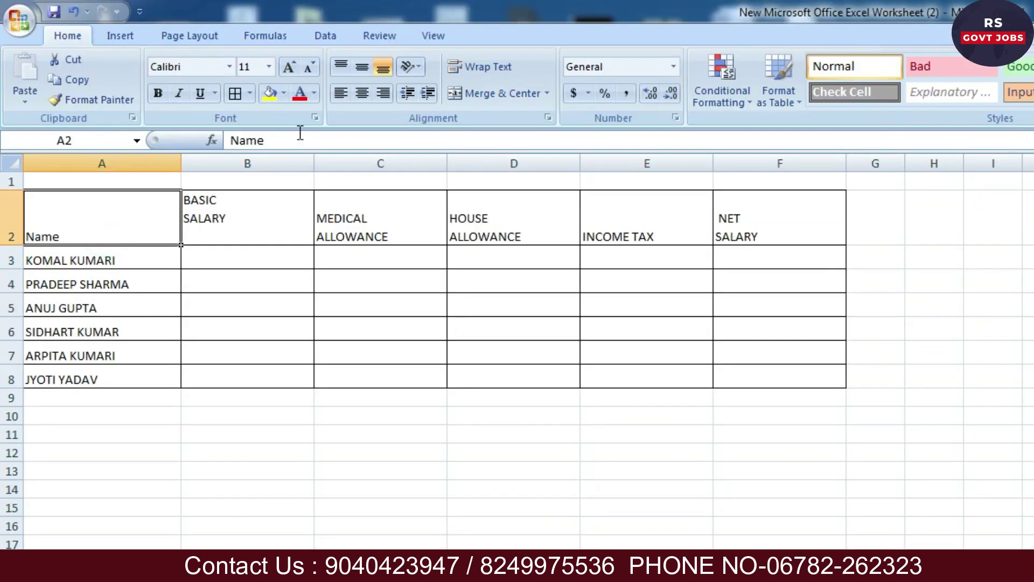
click(158, 95)
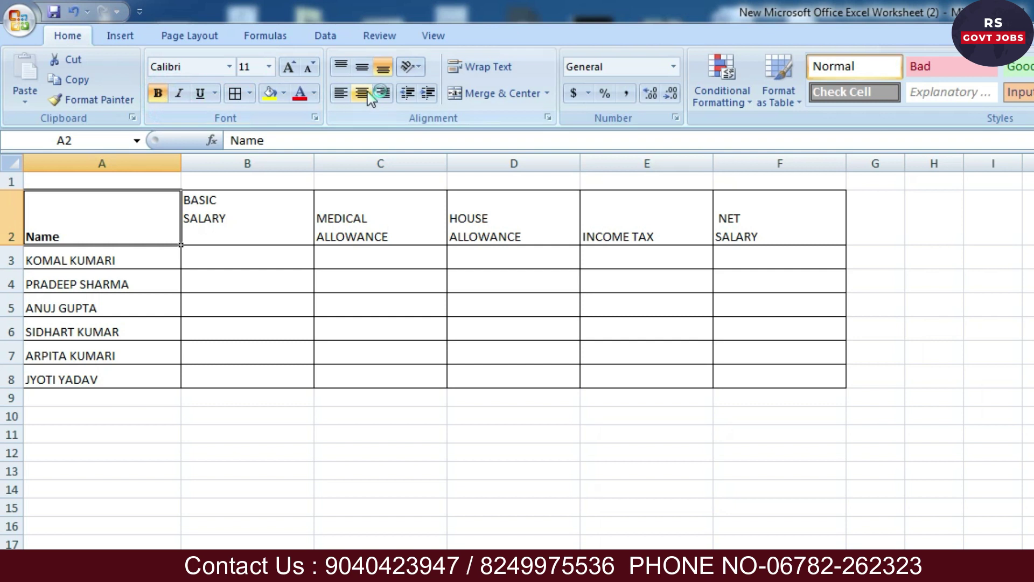
click(488, 94)
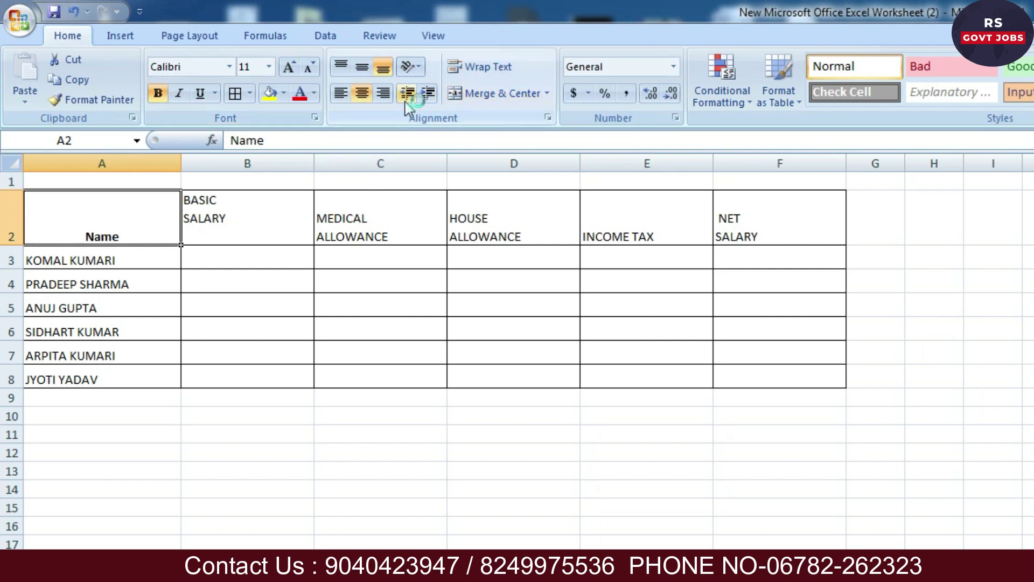
Step: Middle-align the Name heading vertically, and apply Merge & Center with vertical middle alignment to the Basic Salary heading in B2
click(362, 67)
click(265, 215)
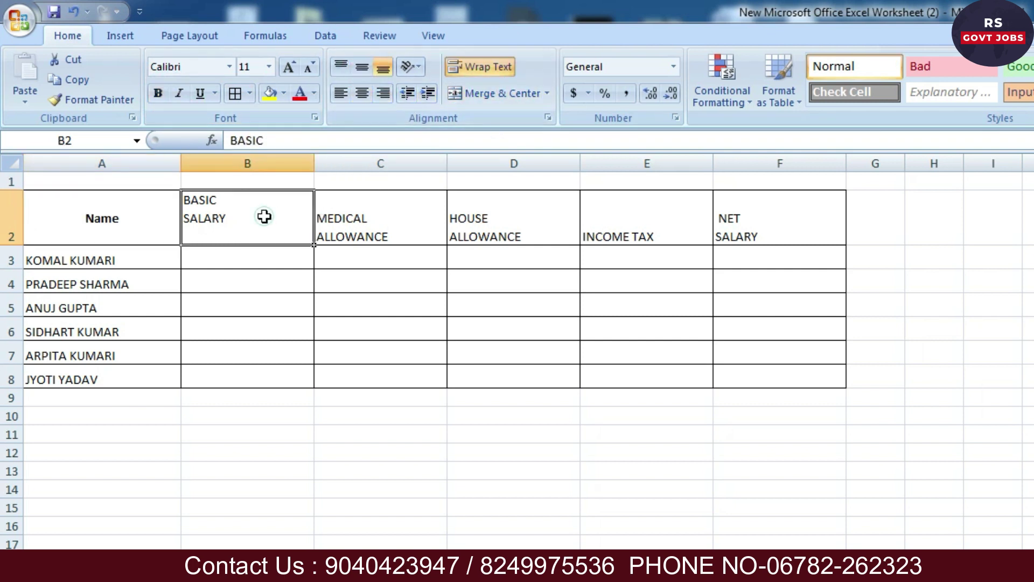
click(487, 102)
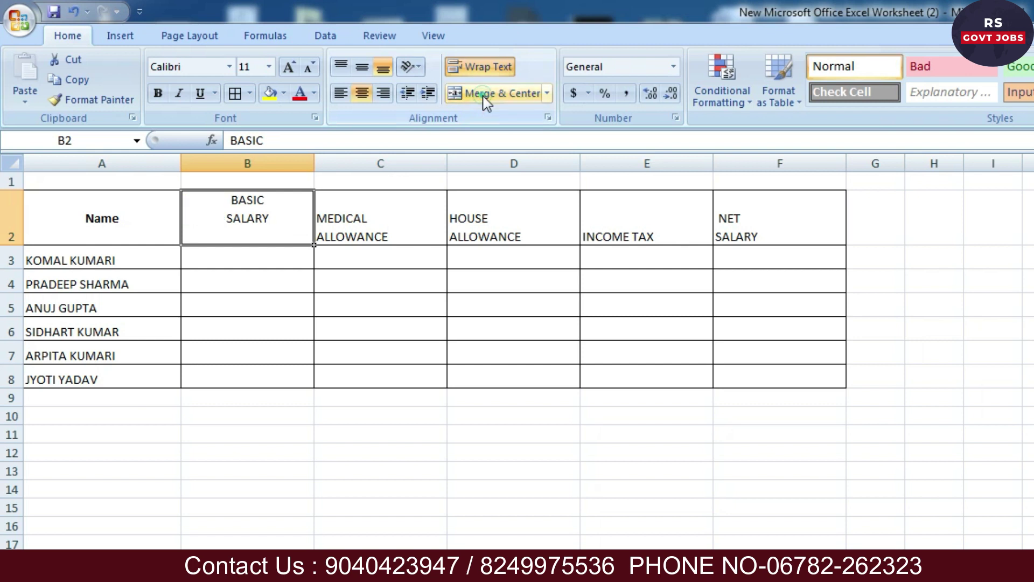
click(362, 70)
Step: Apply Merge & Center individually to the Medical Allowance, House Allowance, Income Tax and Net Salary headings in C2 to F2
click(373, 221)
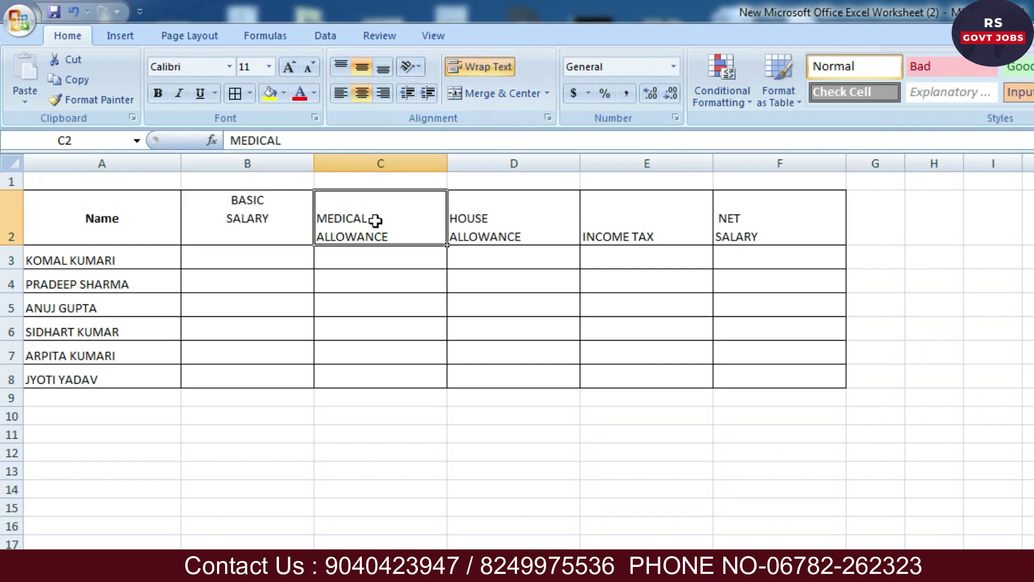
click(516, 101)
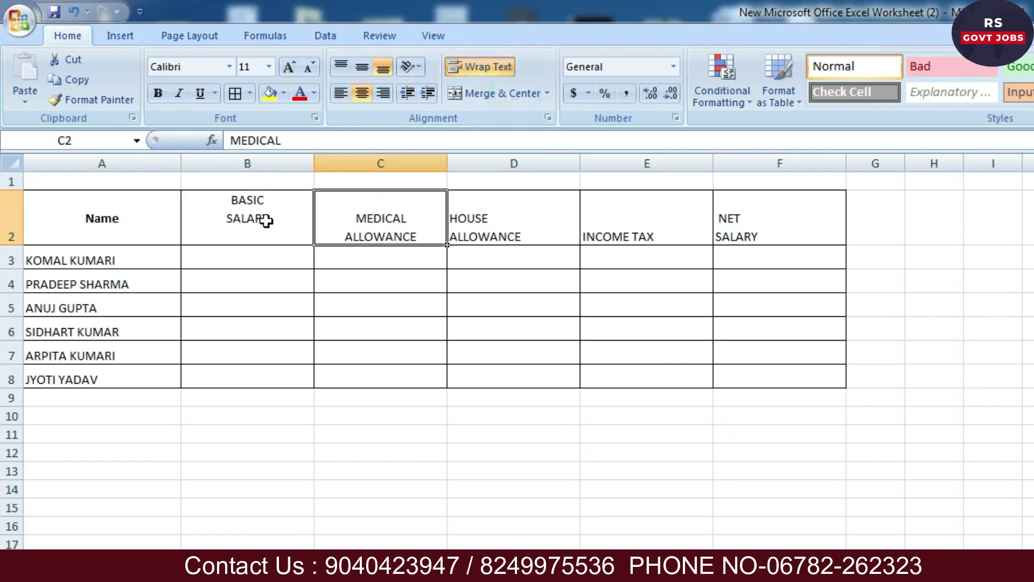
click(499, 218)
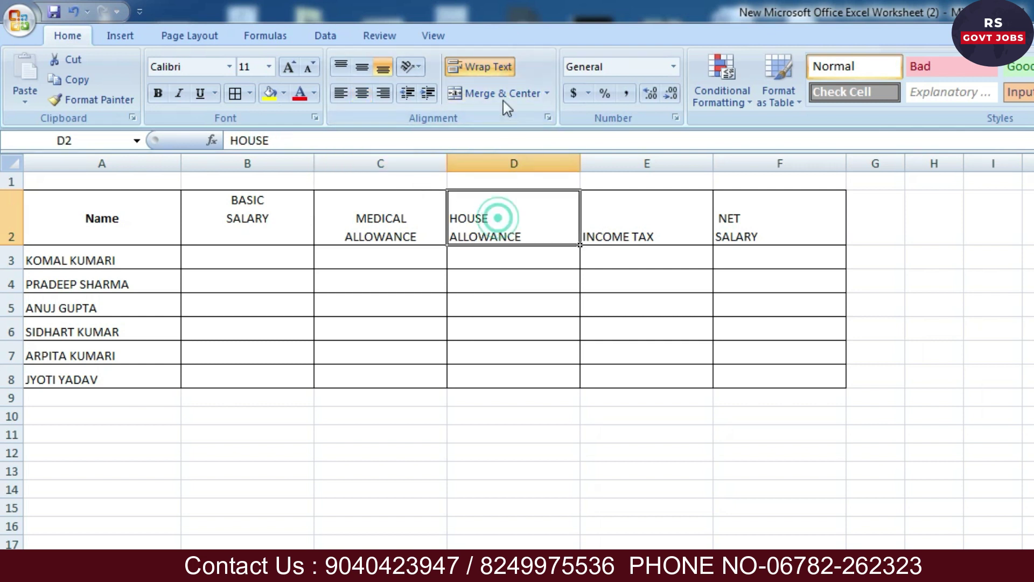
click(505, 97)
click(645, 211)
click(507, 94)
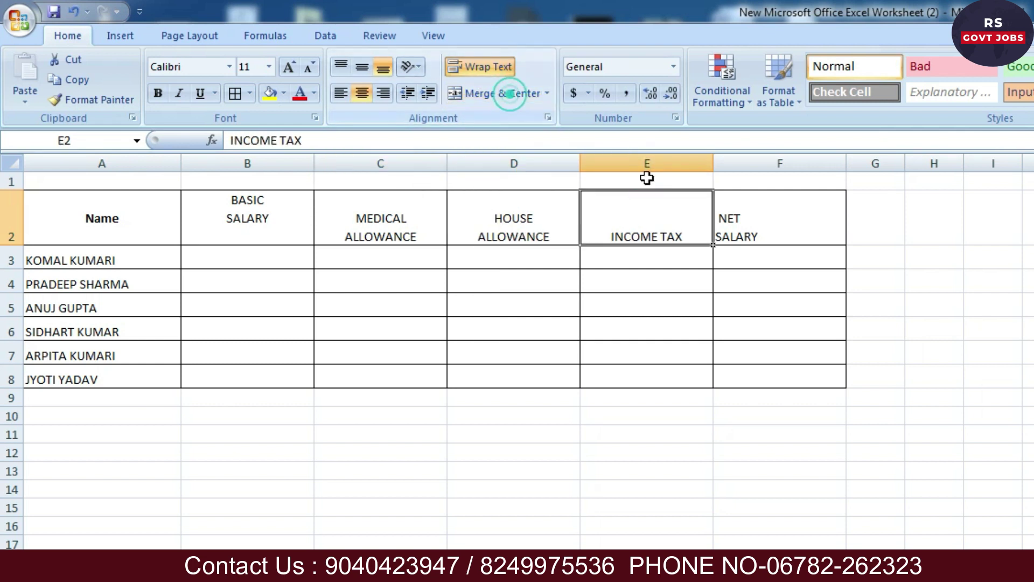
click(744, 219)
click(492, 95)
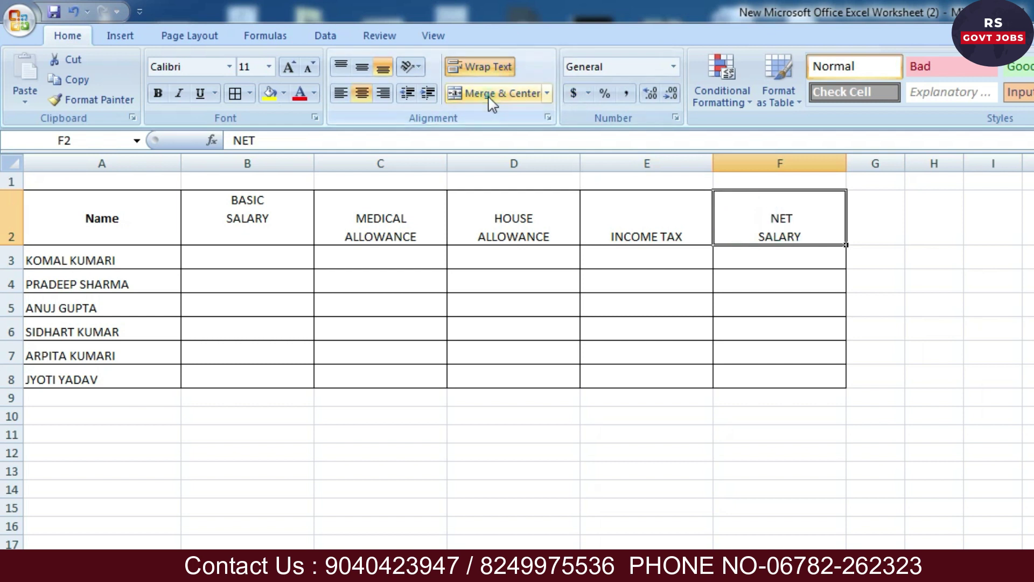
Step: Try to apply bold formatting to the whole heading row, A2:F2
drag(102, 221, 746, 224)
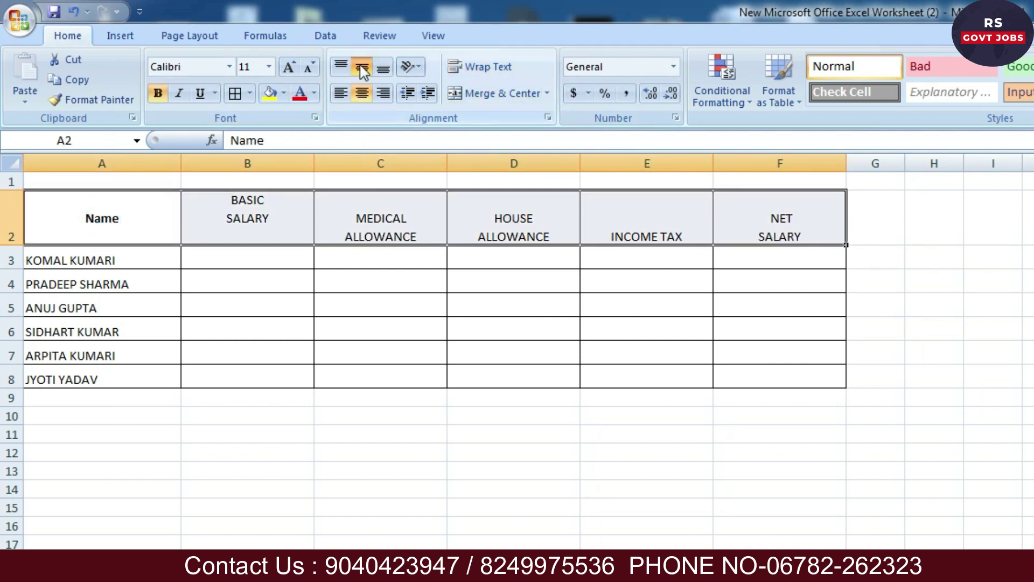
click(234, 225)
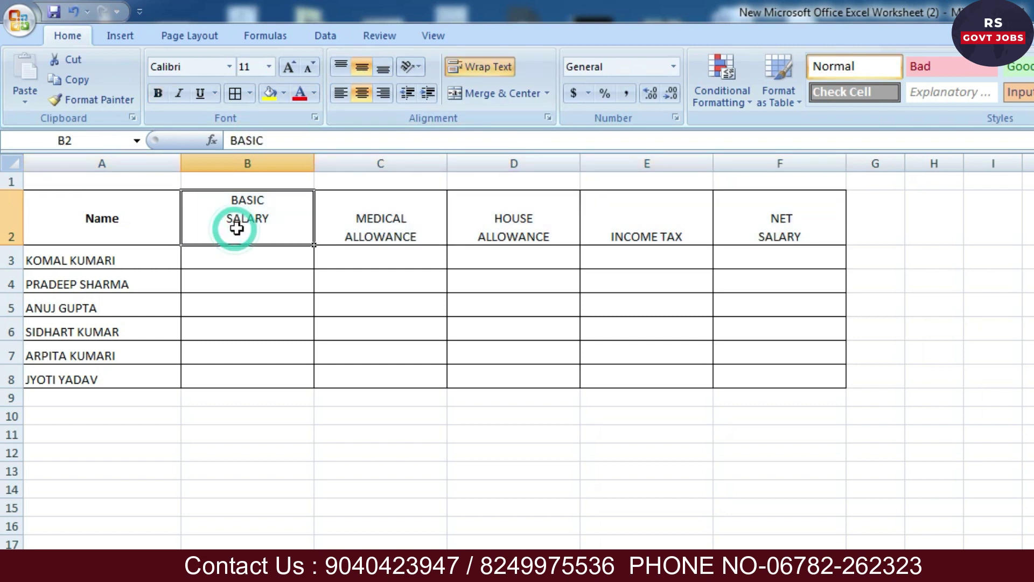
drag(100, 221, 753, 233)
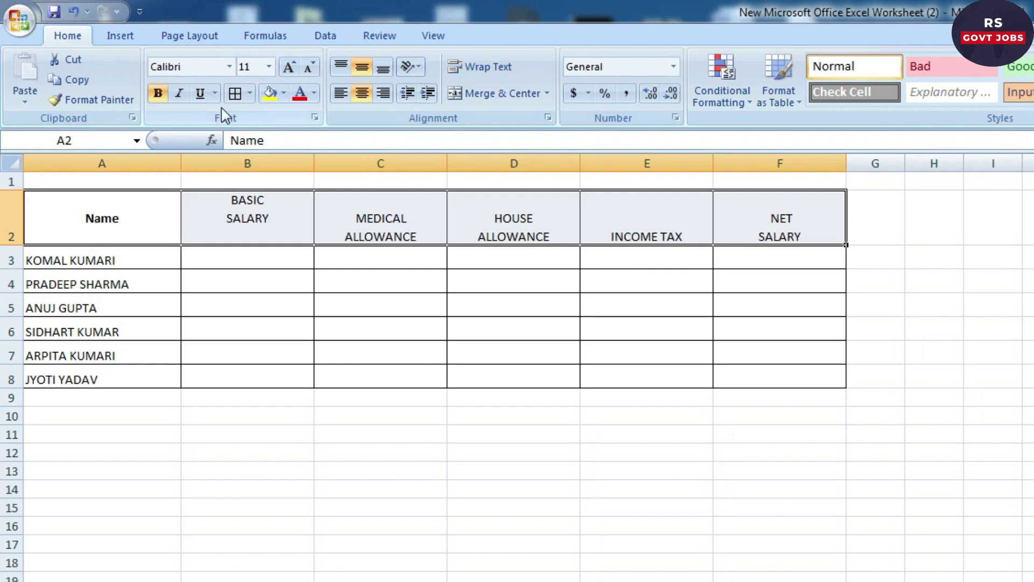
click(167, 99)
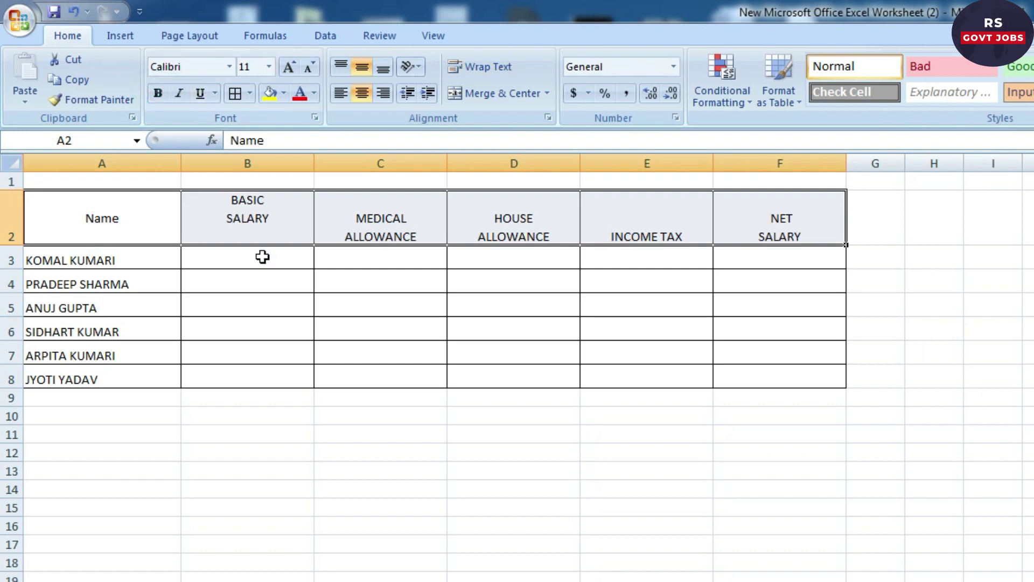
Step: Split the INCOME TAX heading in E2 onto two lines with a line break before TAX
click(629, 324)
click(663, 237)
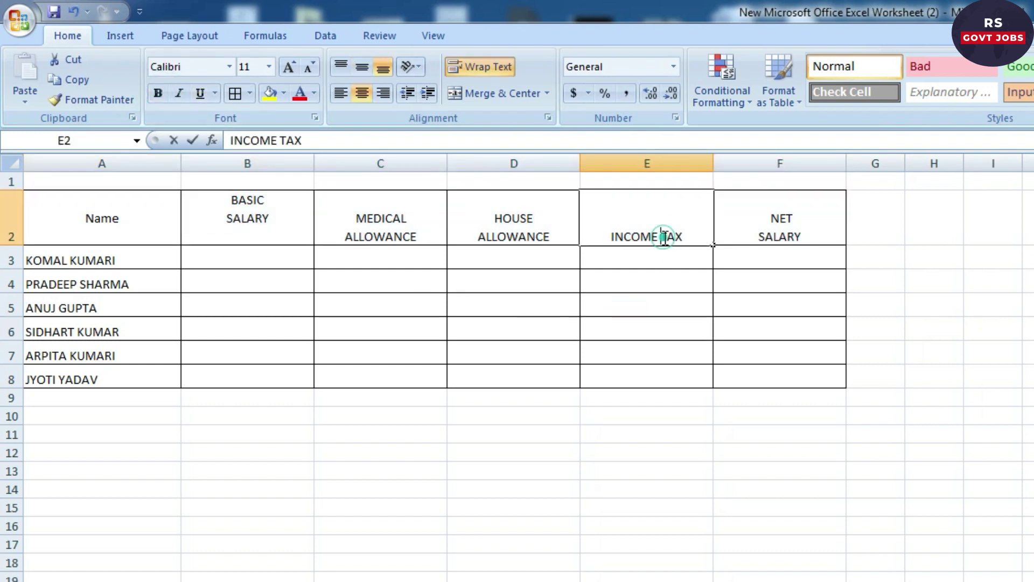
double_click(661, 237)
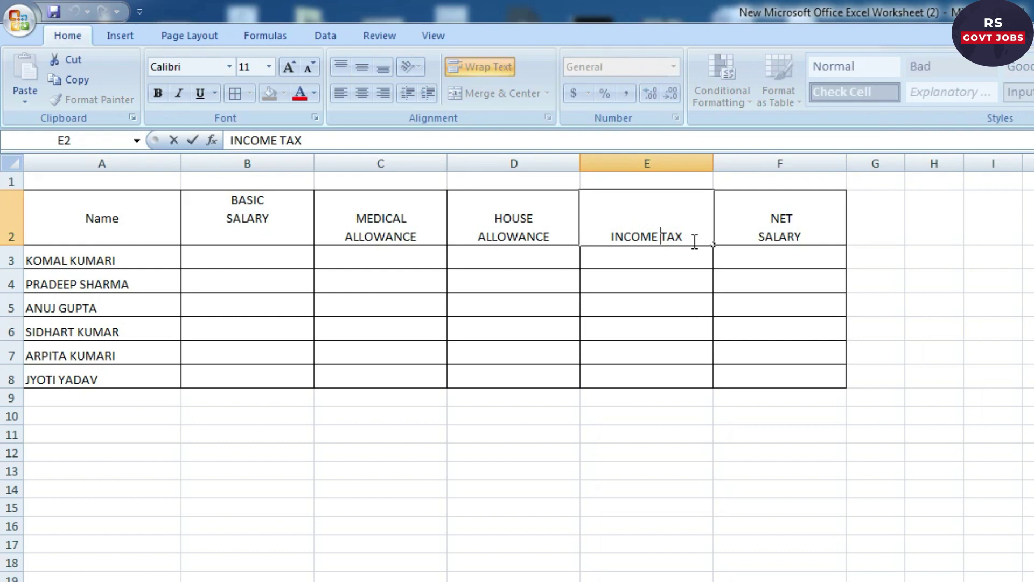
key(alt+Return)
click(583, 280)
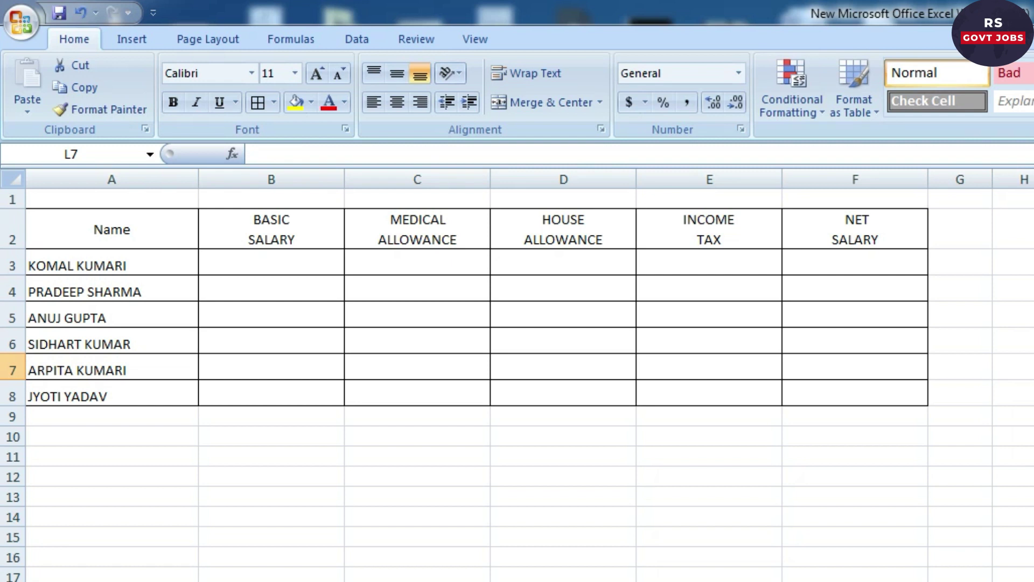
Step: Make all the headings in A2:F2 bold and set their font size to 13
drag(88, 222, 803, 231)
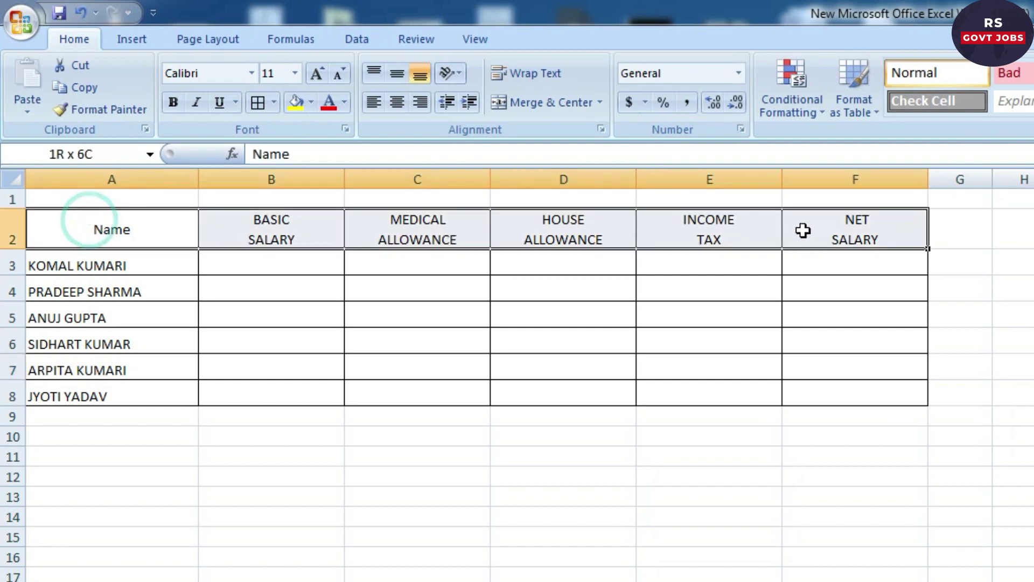
click(177, 101)
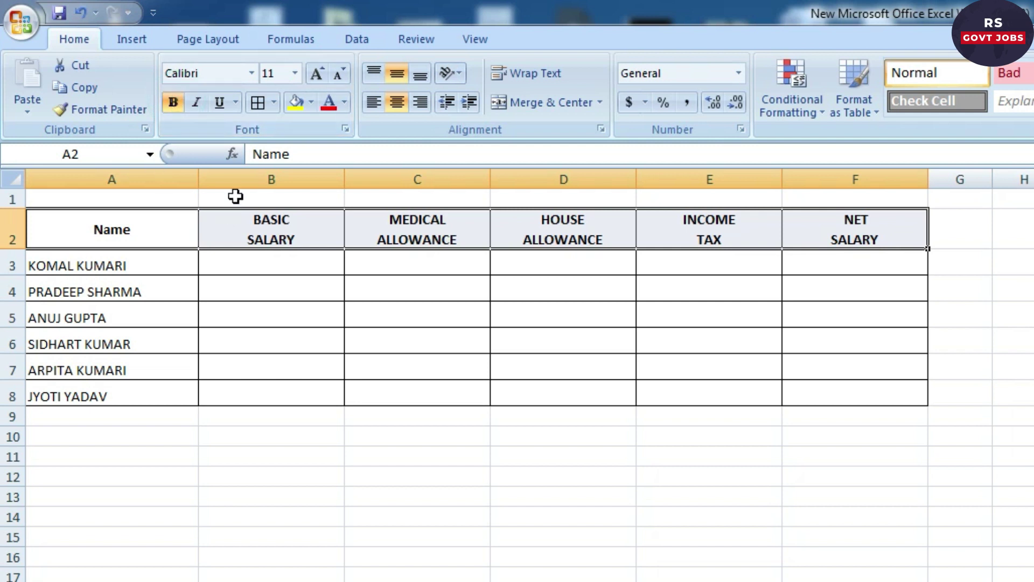
click(282, 75)
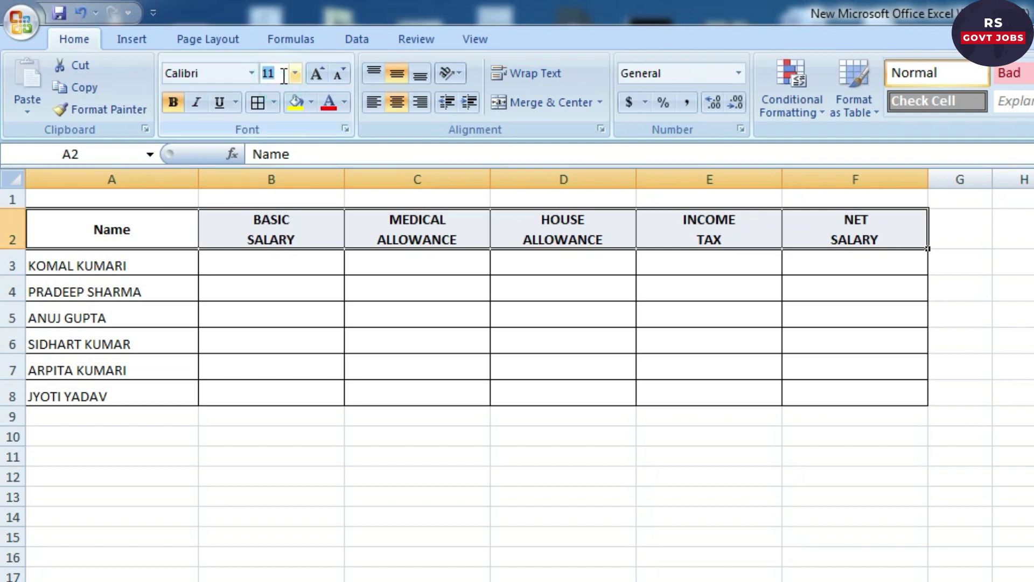
text(1)
key(Return)
click(619, 371)
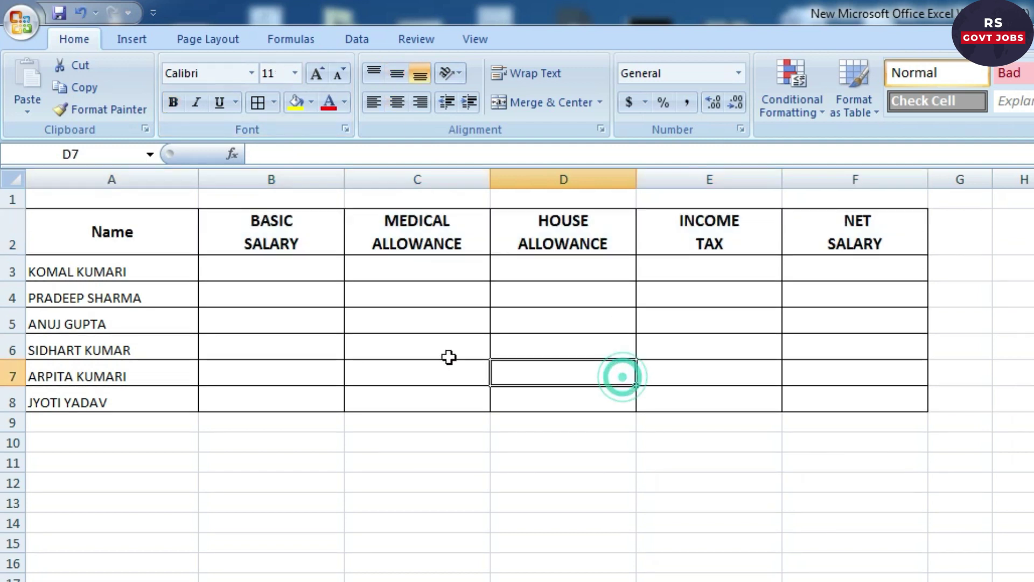
click(64, 230)
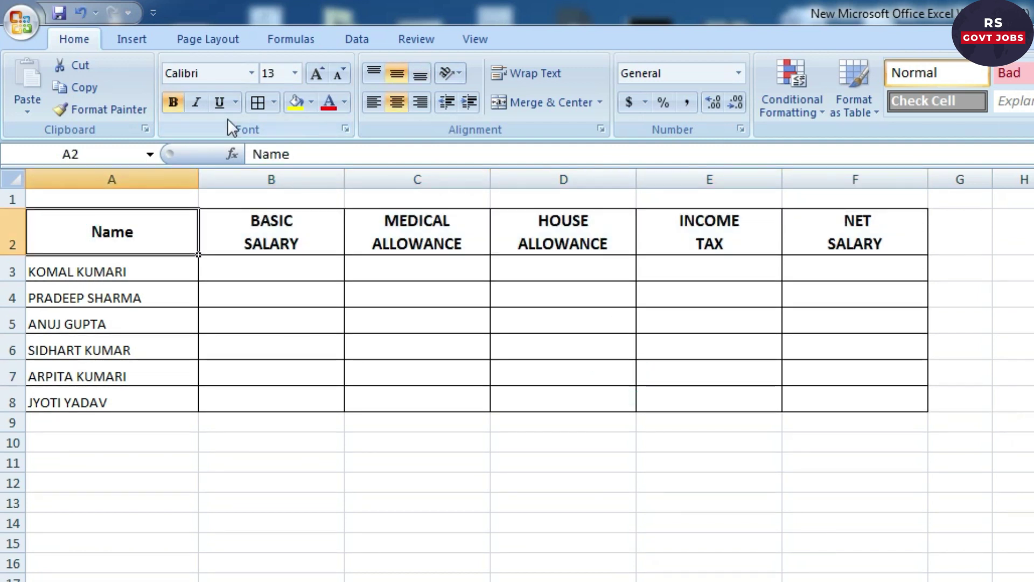
click(570, 230)
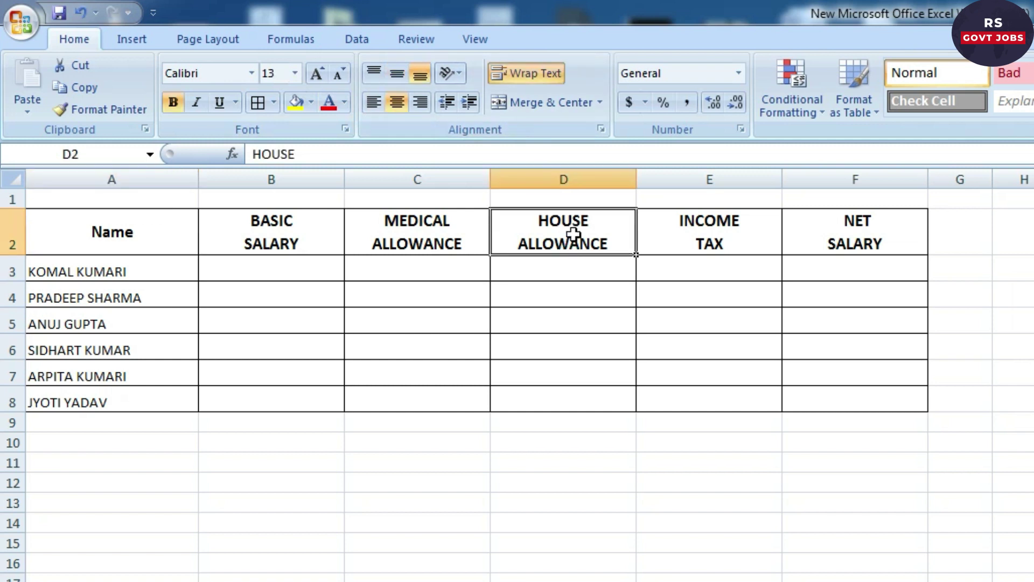
click(702, 211)
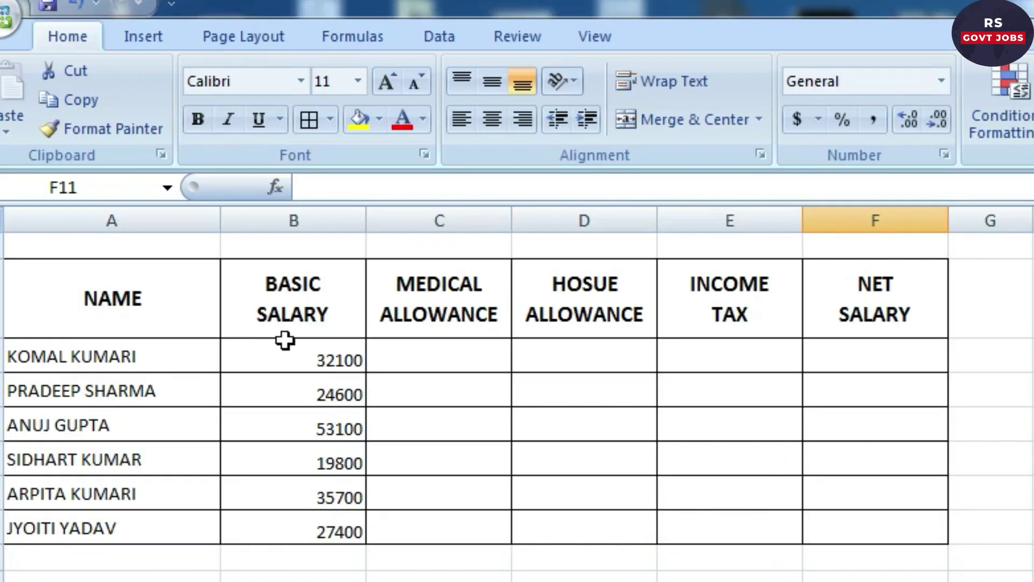
Step: Following the exercise's allowance rule, calculate the first employee's Medical Allowance in C3 with the formula =B3*5%
drag(284, 340, 284, 533)
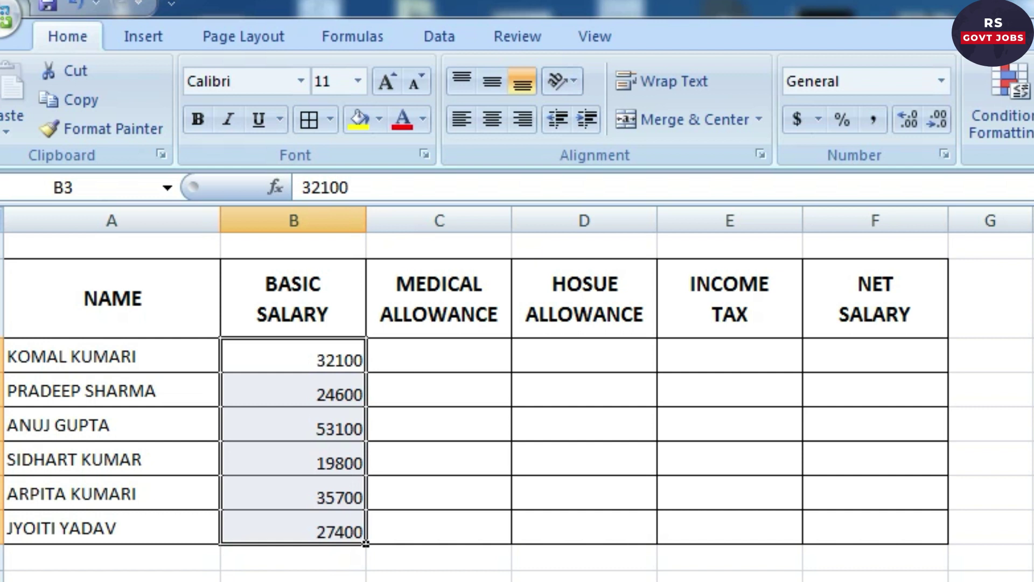
key(ctrl+v)
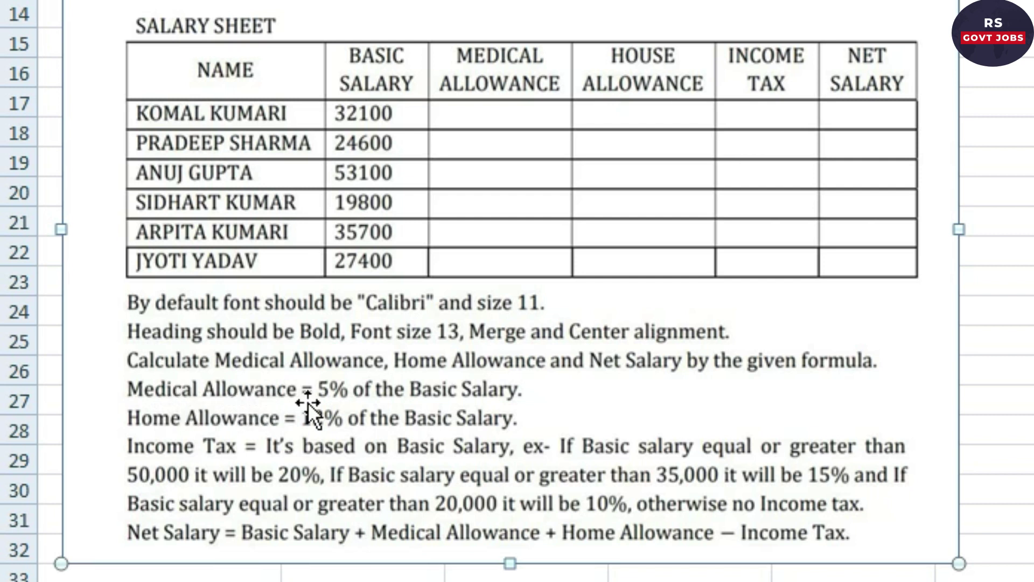
key(Escape)
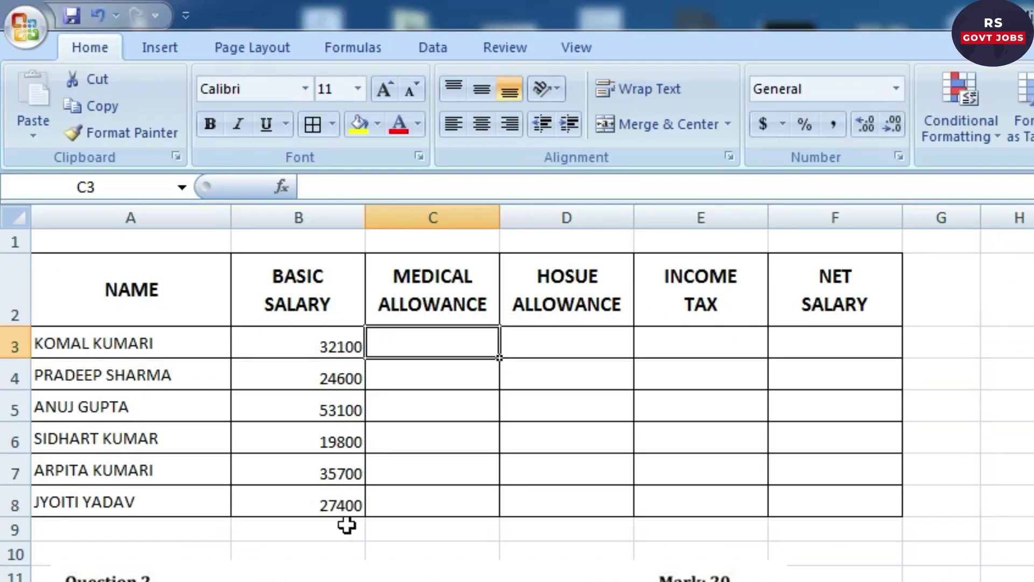
text(=)
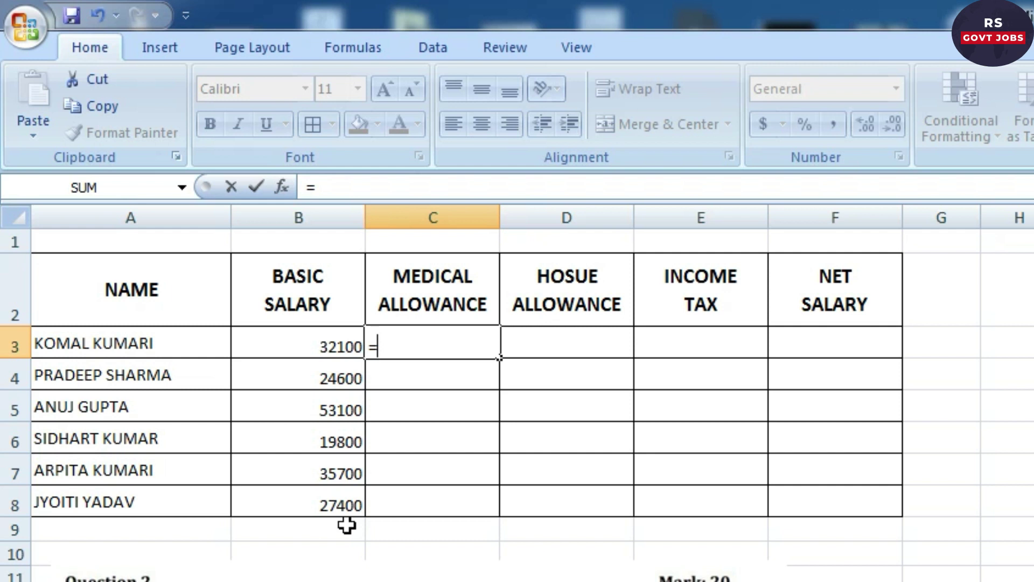
click(317, 346)
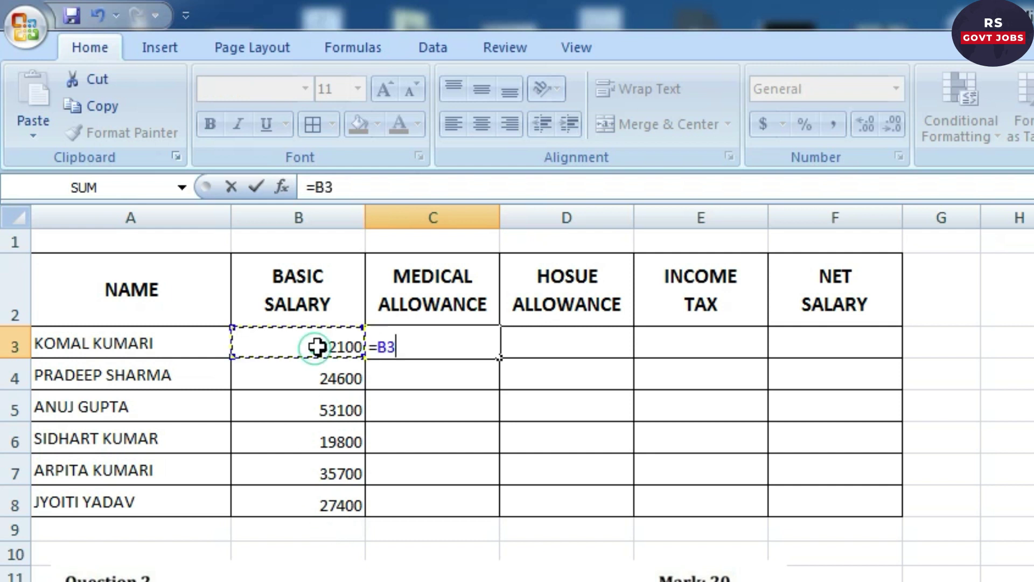
text(*5)
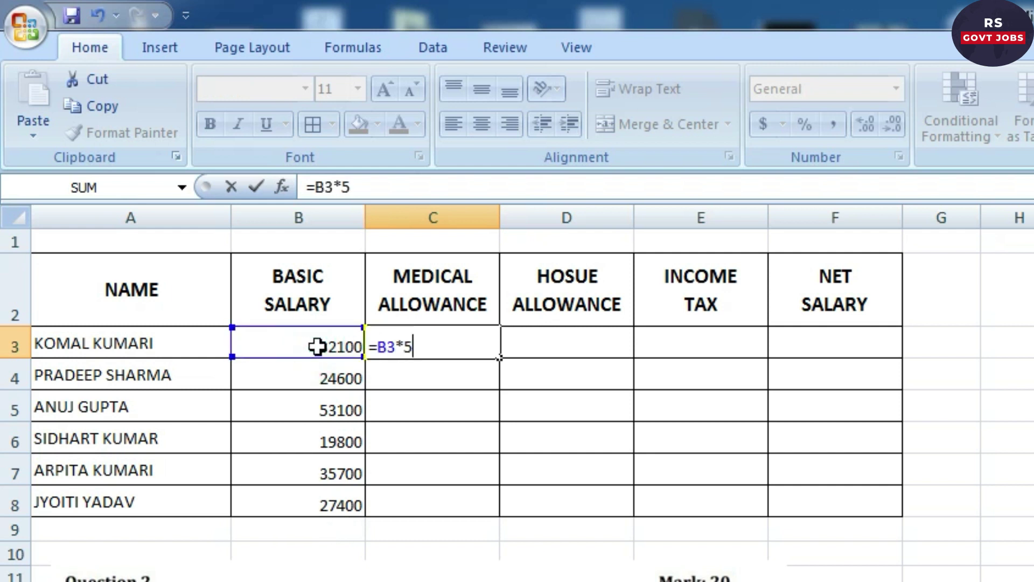
text(%)
key(Return)
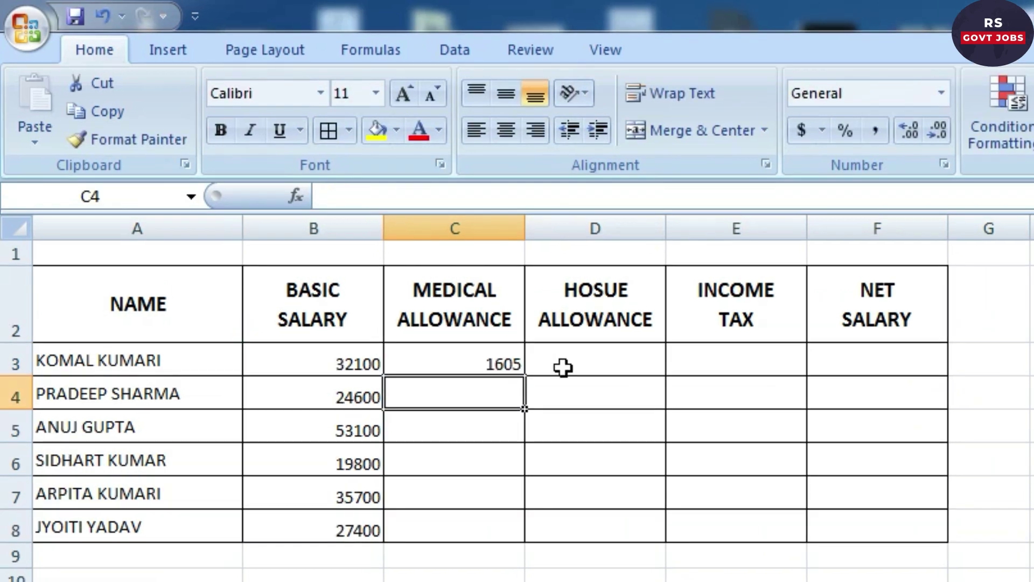
Step: Calculate the first employee's House Allowance in D3 with the formula =B3*12%
click(453, 363)
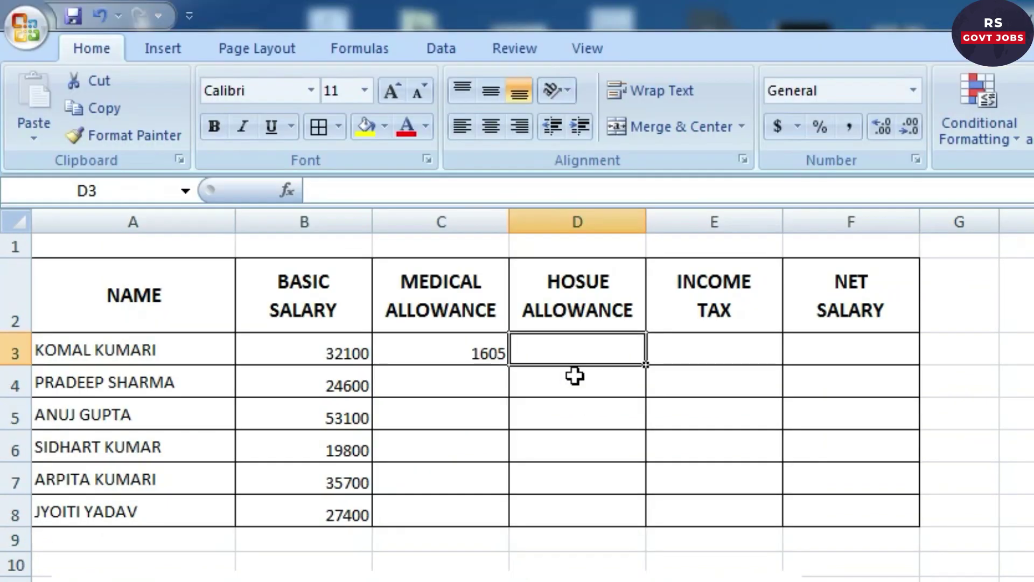
text(=)
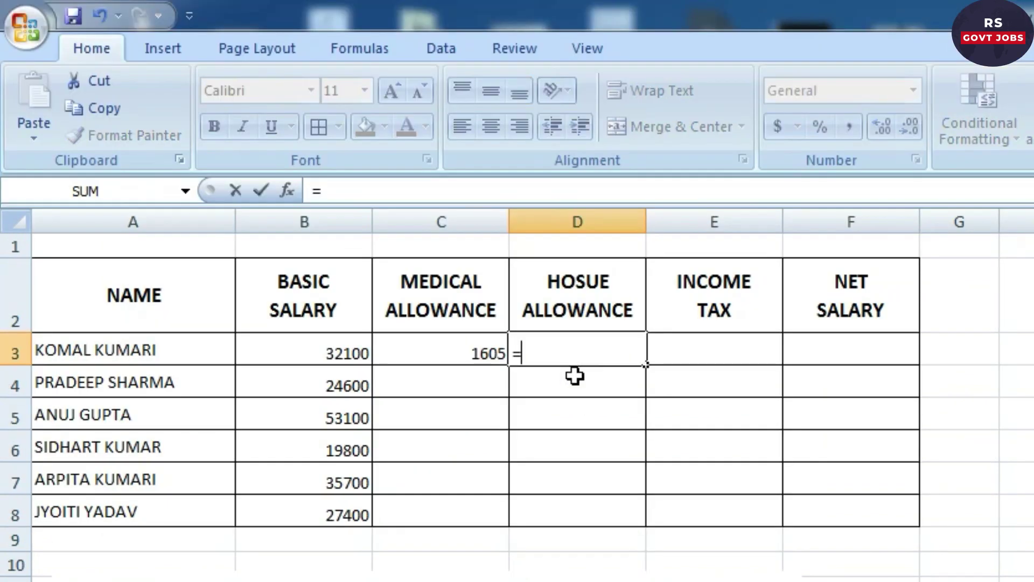
click(328, 355)
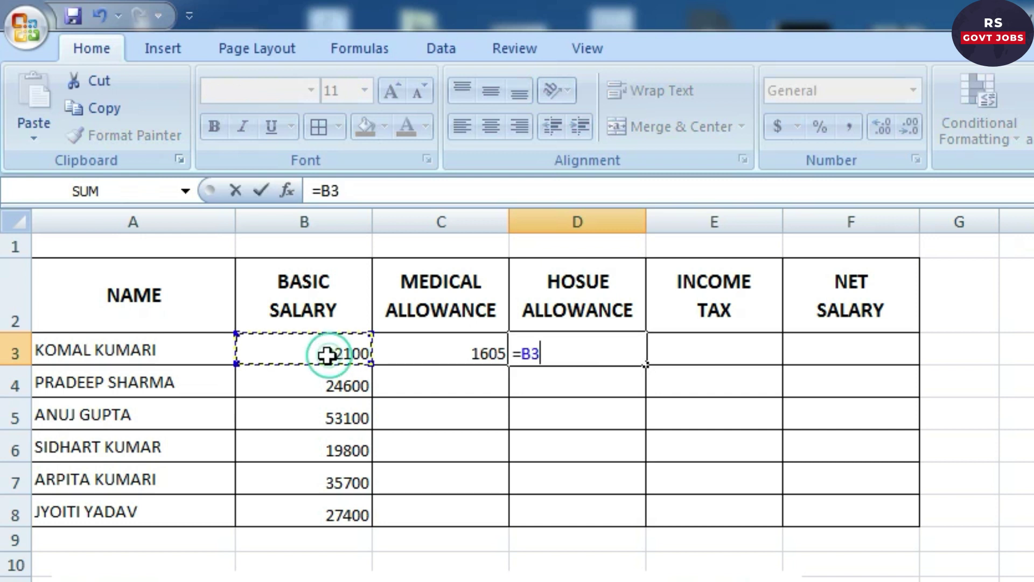
text(*12%)
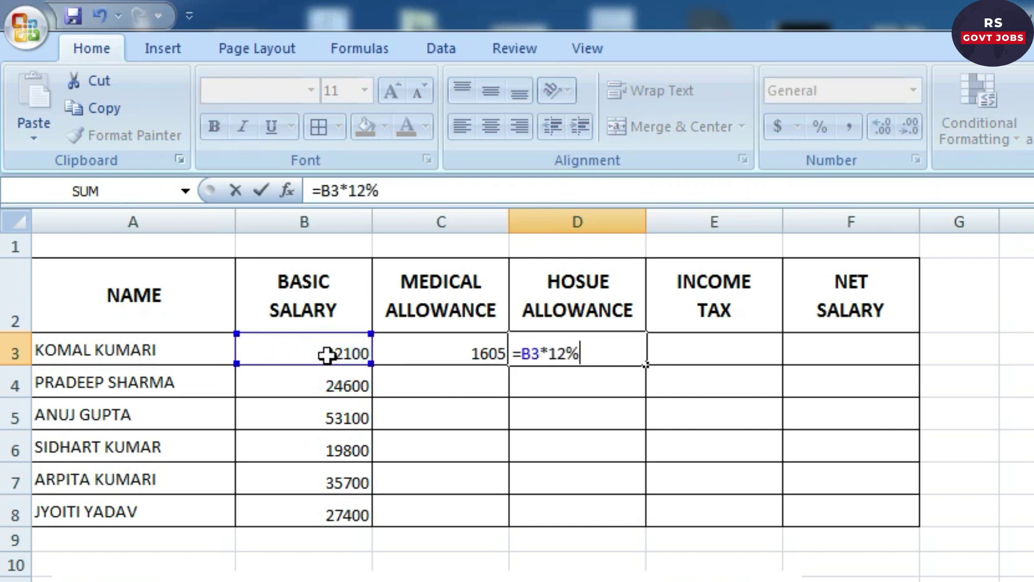
key(Return)
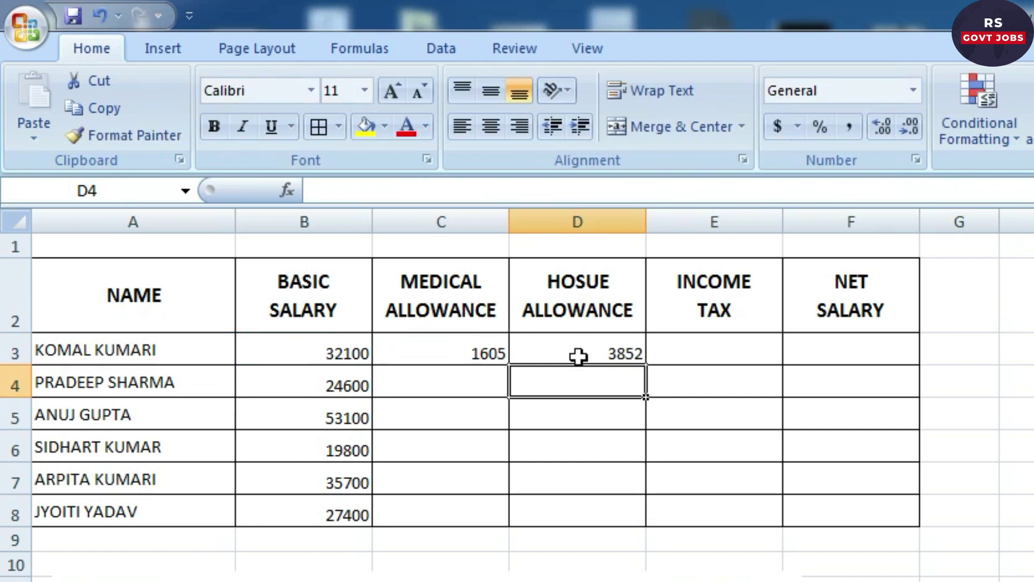
Step: Begin the first employee's Income Tax formula in E3 with the 20% bracket: =IF(B3>=50000,B3*20%,
click(686, 353)
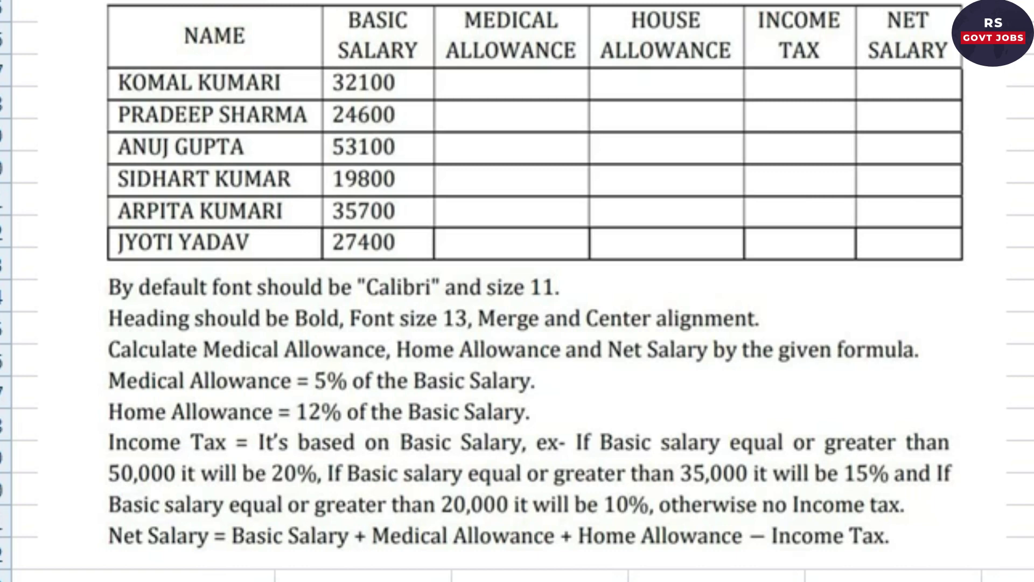
click(755, 370)
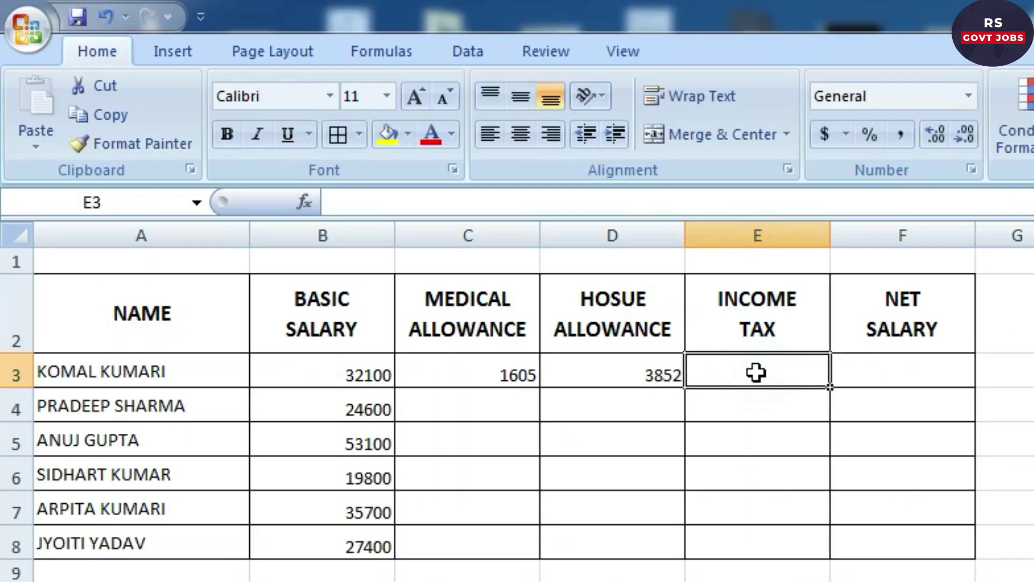
text(=)
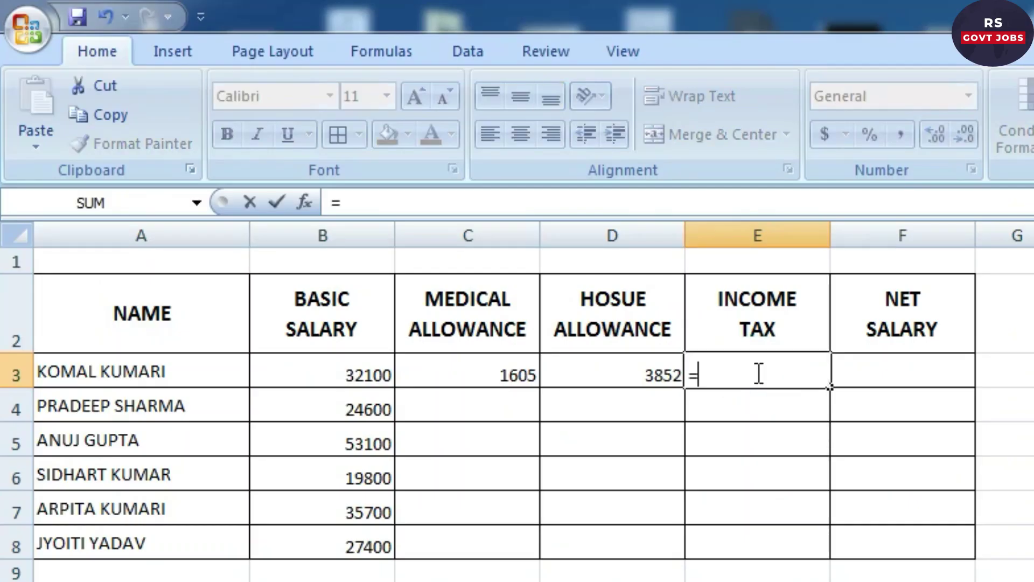
text(IF()
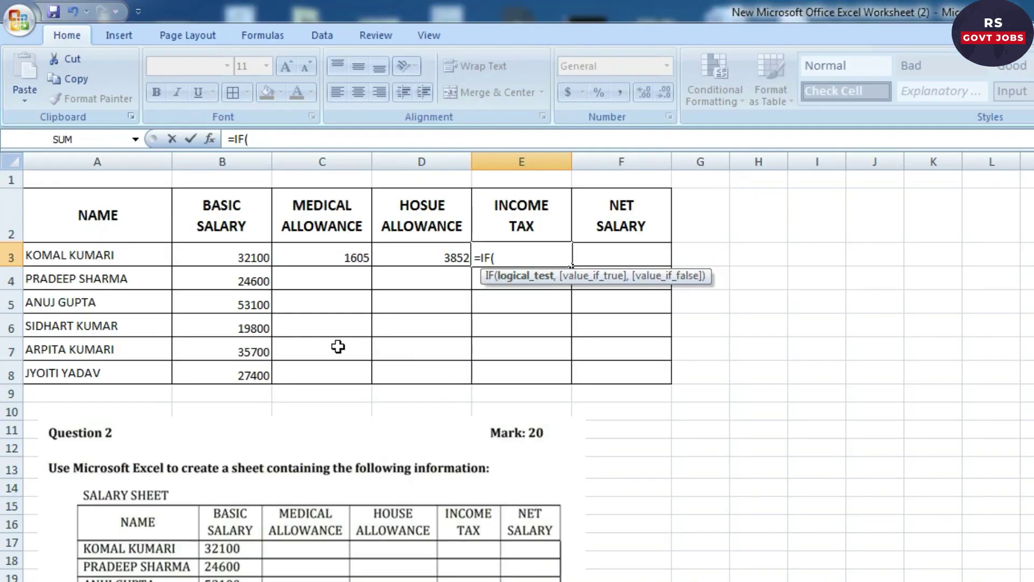
click(229, 256)
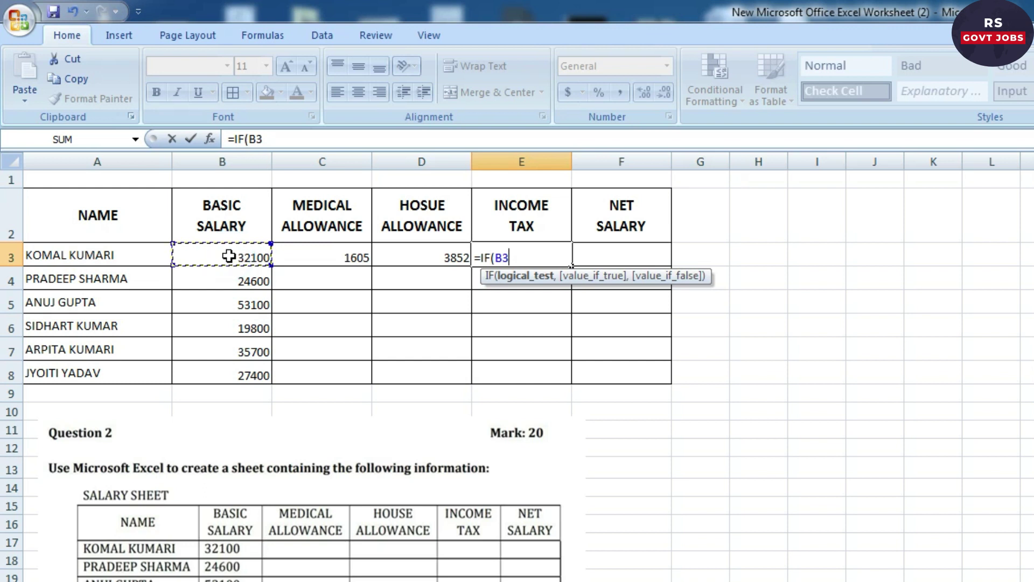
text(>=50)
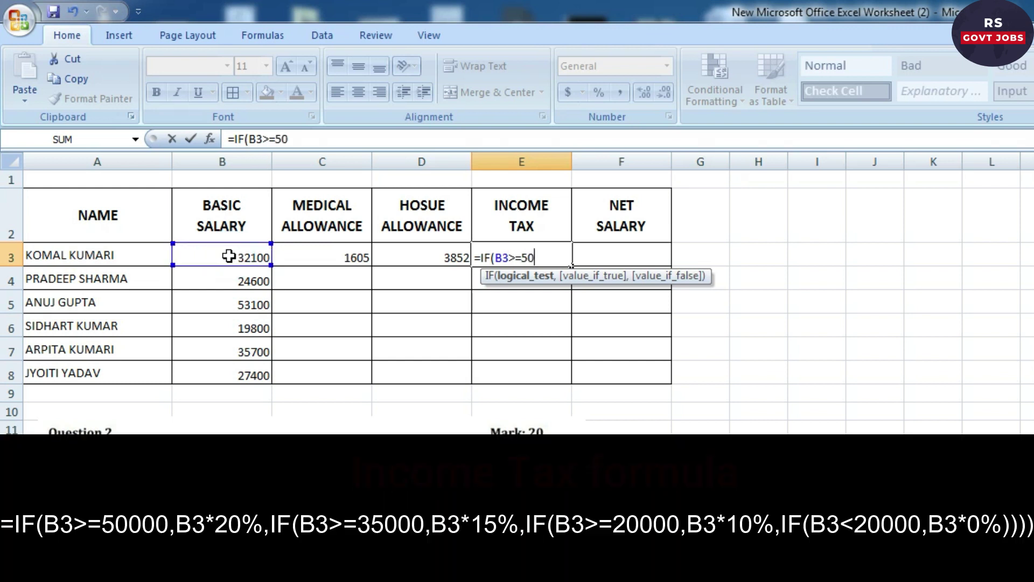
text(000)
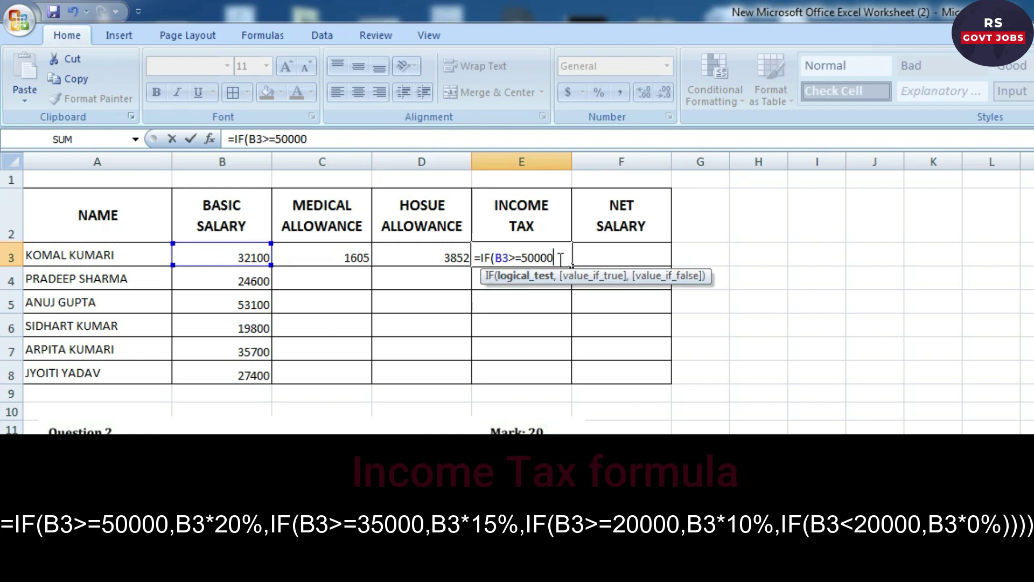
text(,)
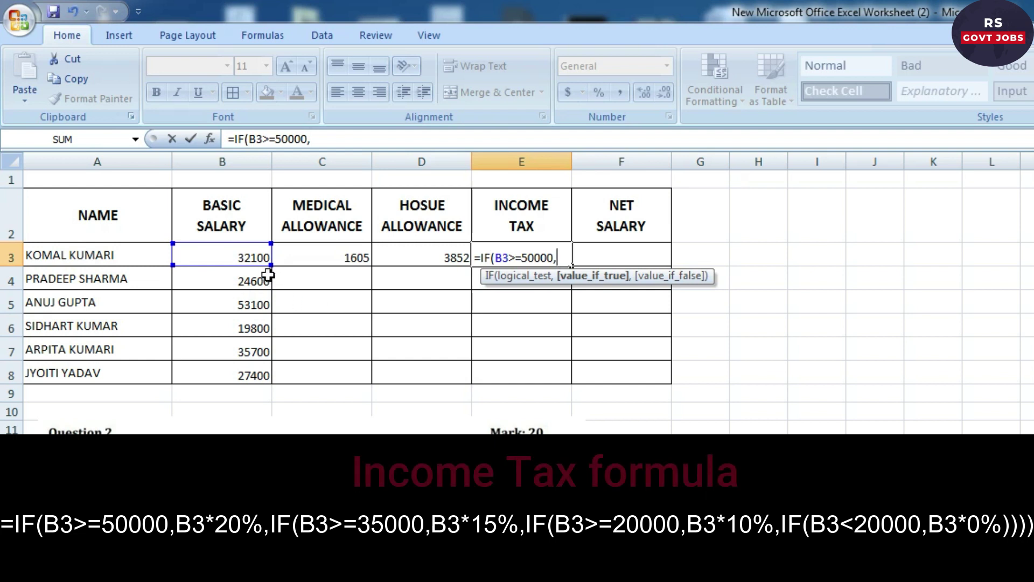
click(252, 258)
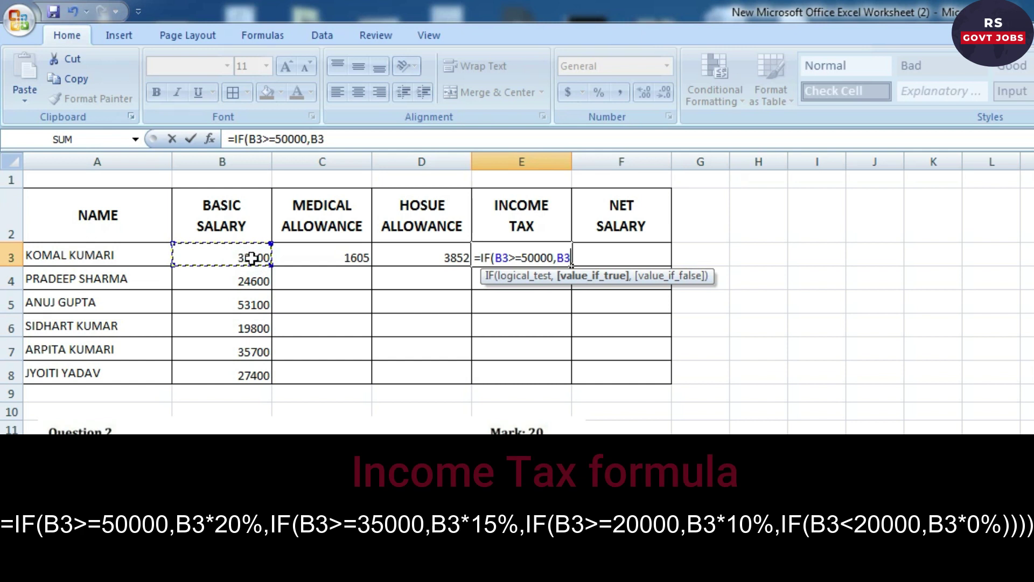
text(*20%,)
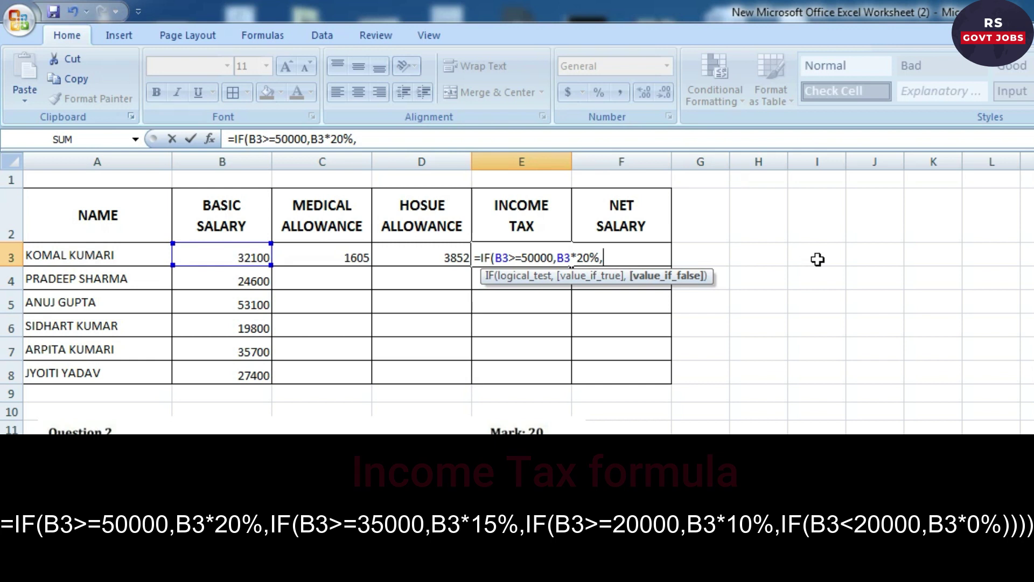
Step: Nest the 15% bracket in the E3 formula by adding IF(B3>=35000,B3*15%,
text(IF()
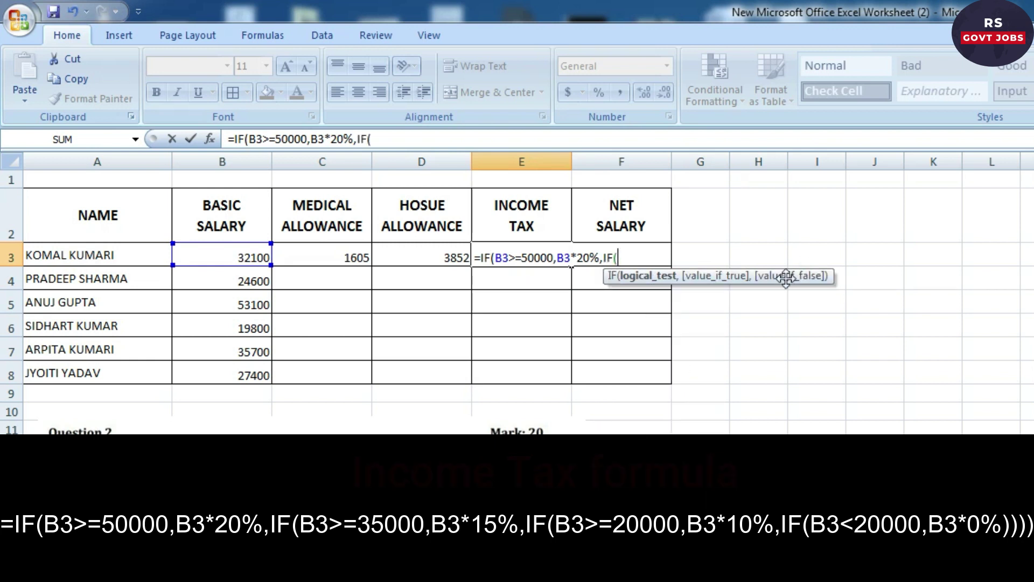
click(237, 257)
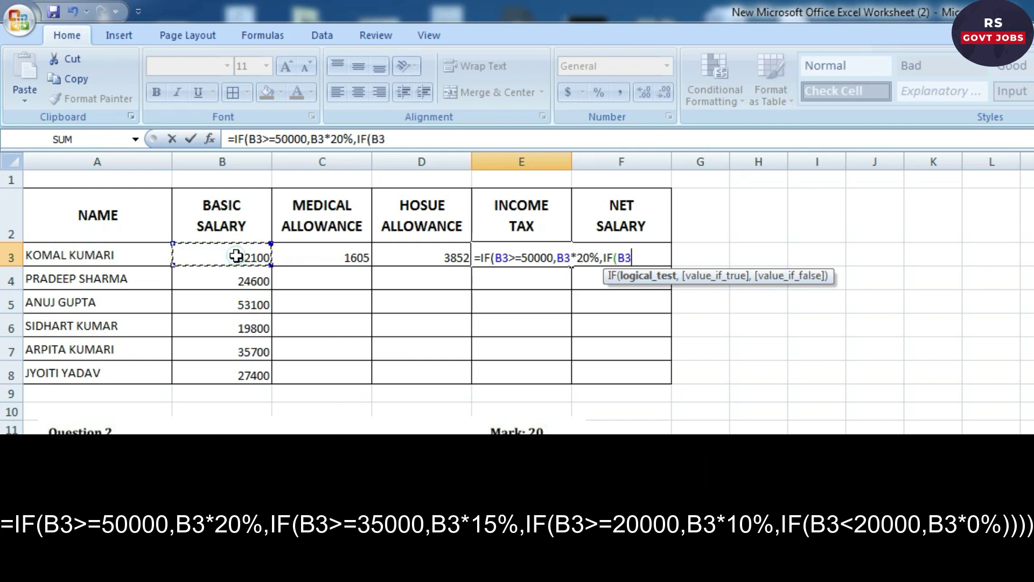
text(>=)
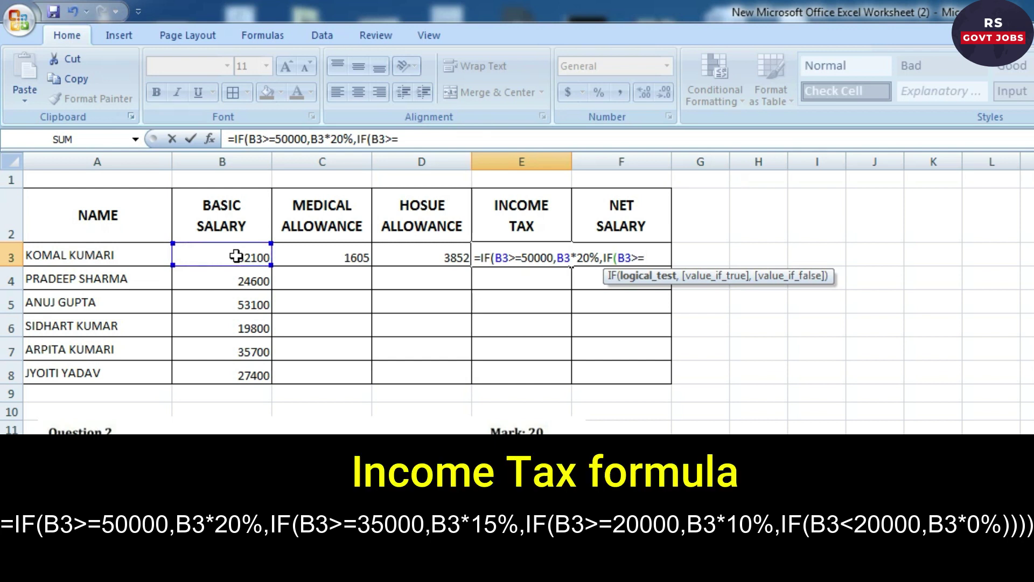
text(35000,)
click(237, 256)
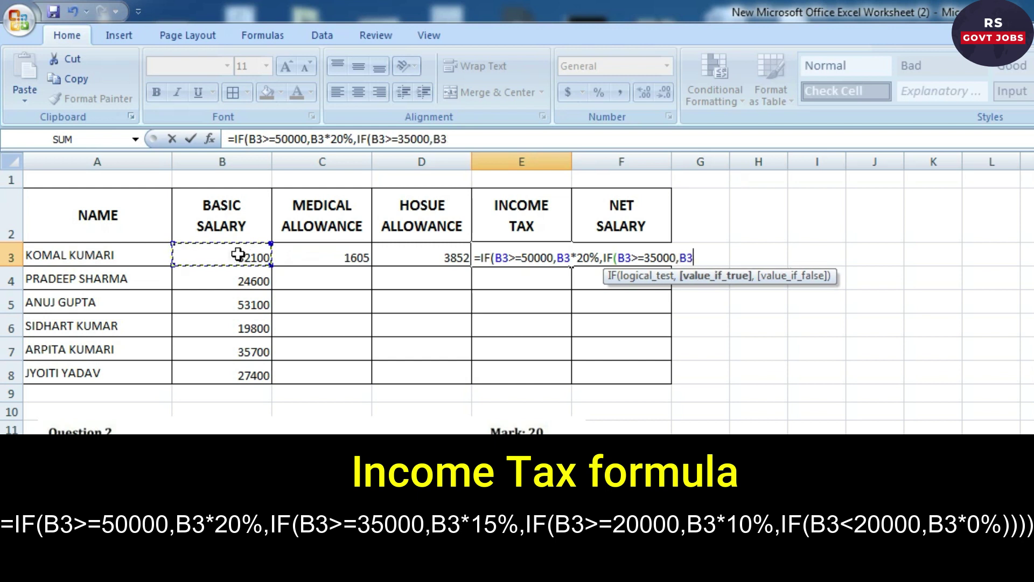
text(*15%,)
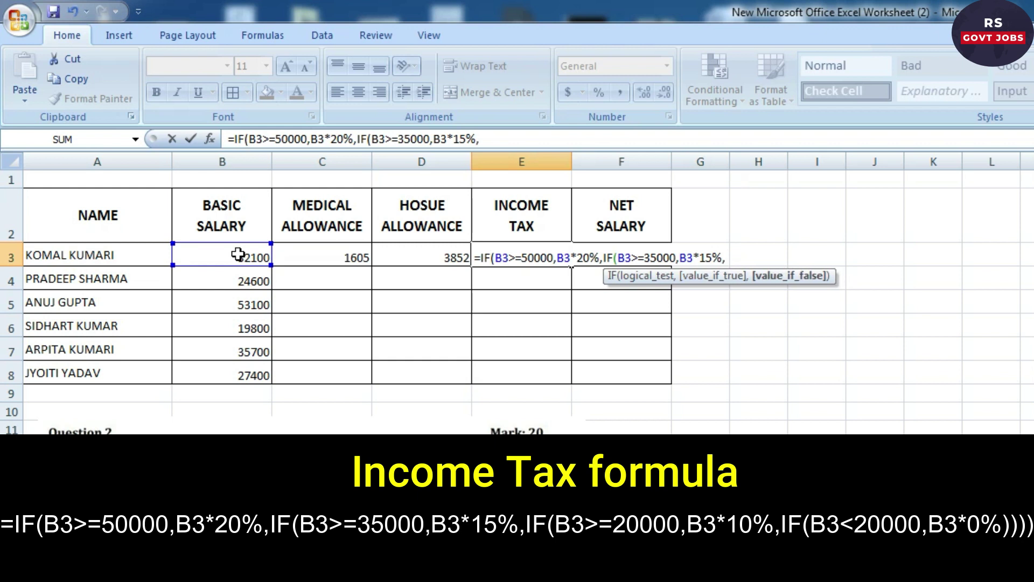
Step: Nest the 10% bracket in the E3 formula by adding IF(B3>=20000,B3*10%
text(IF()
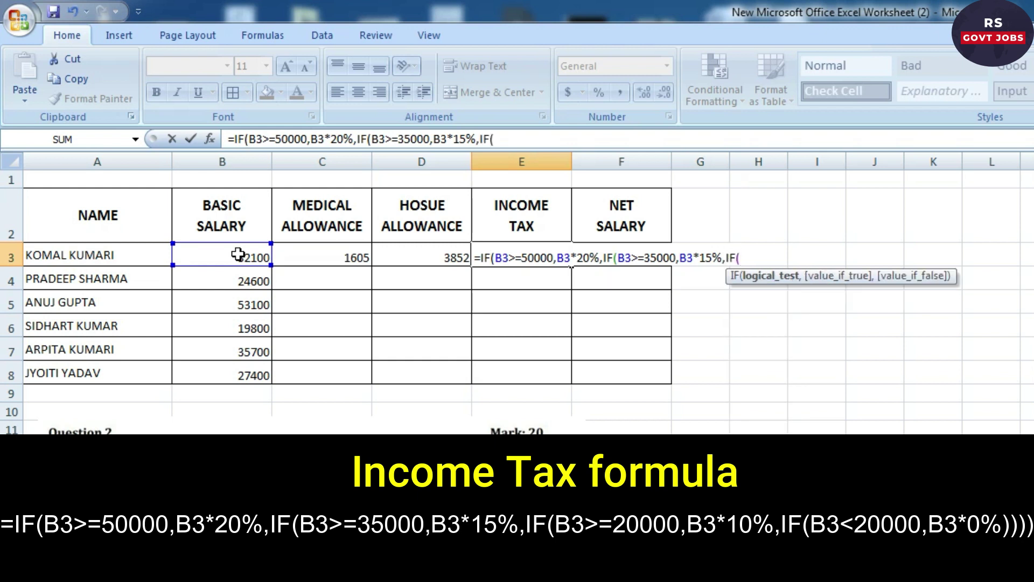
click(239, 254)
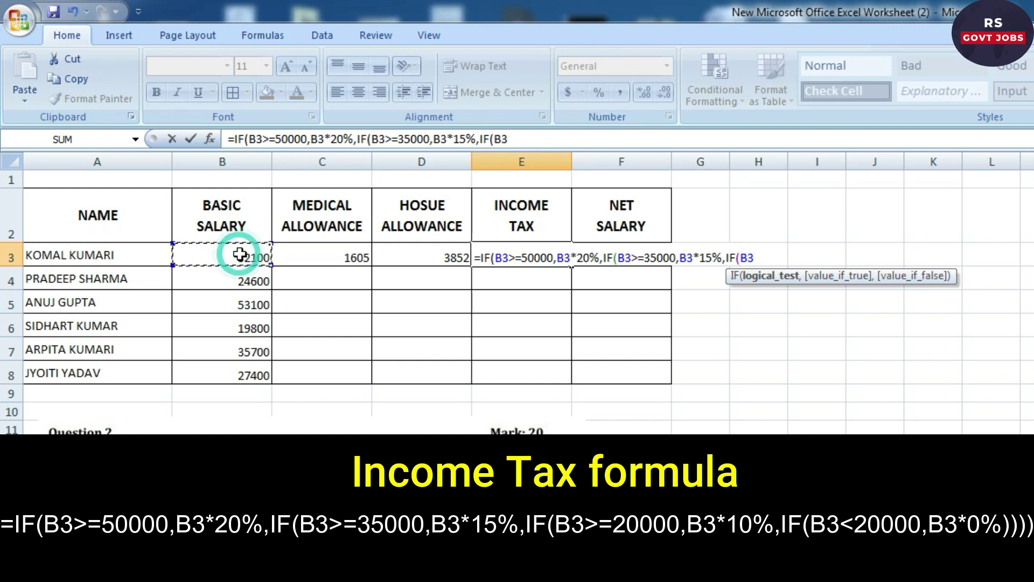
text(>)
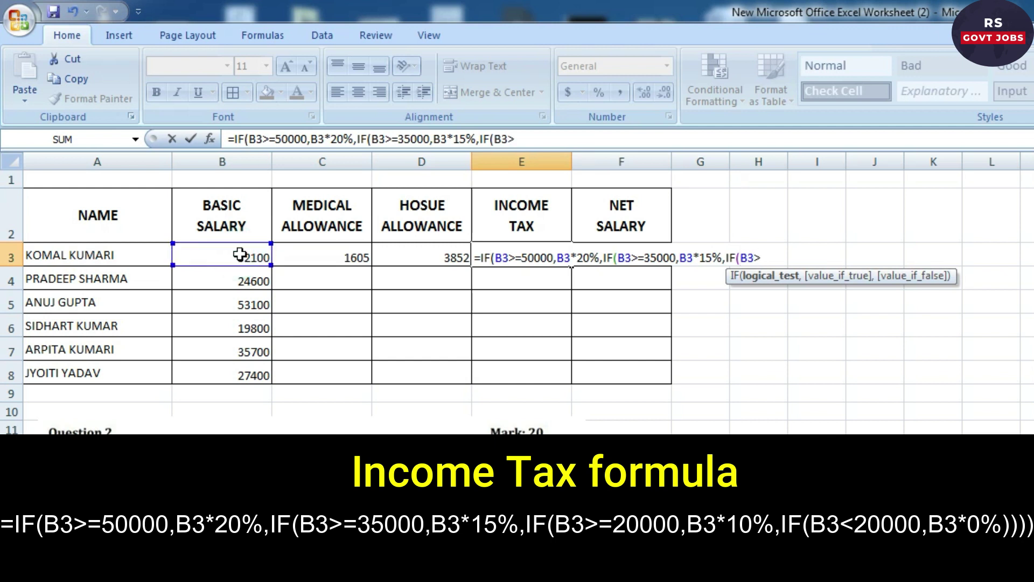
text(=20000)
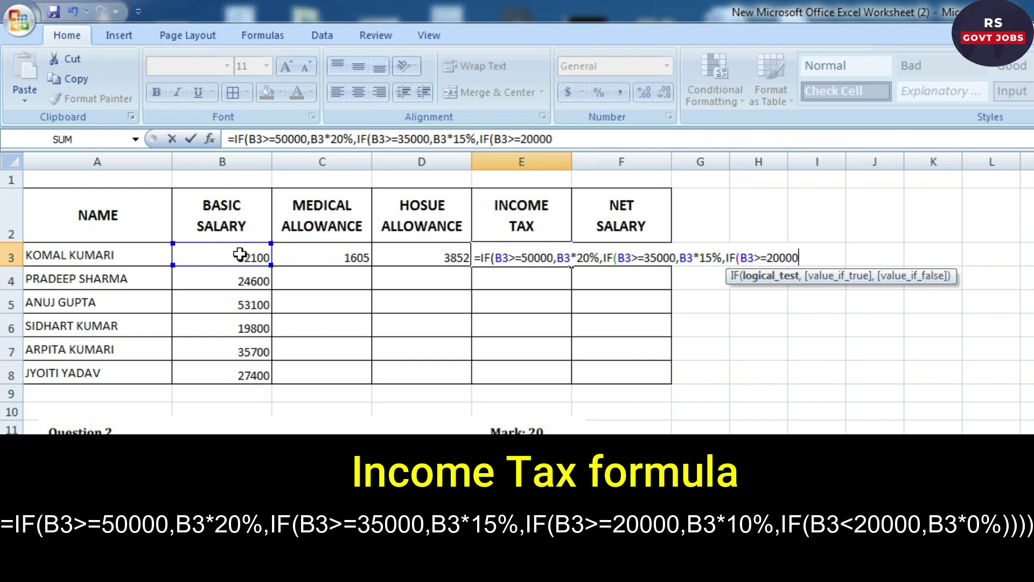
text(,)
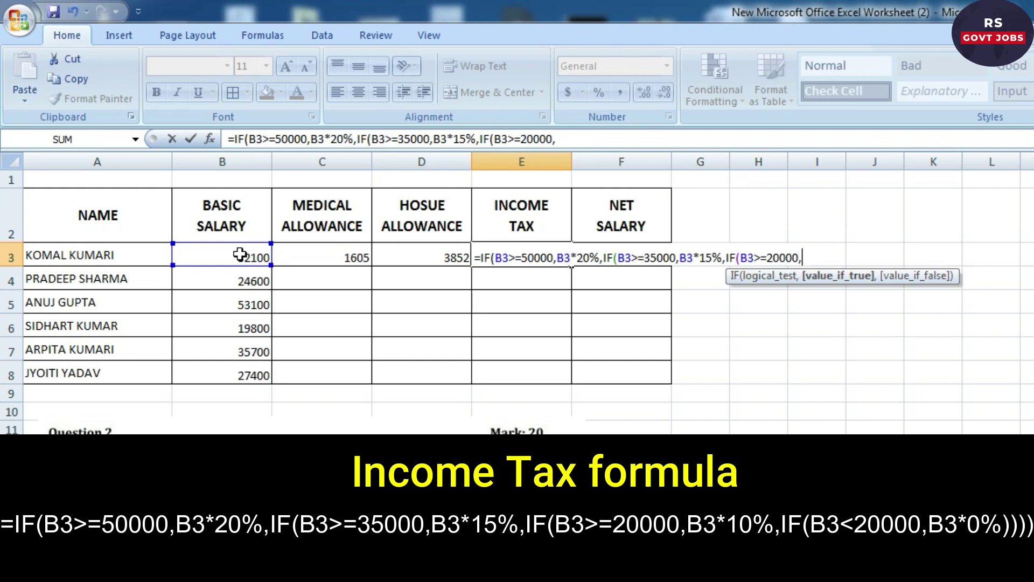
click(228, 250)
text(*1)
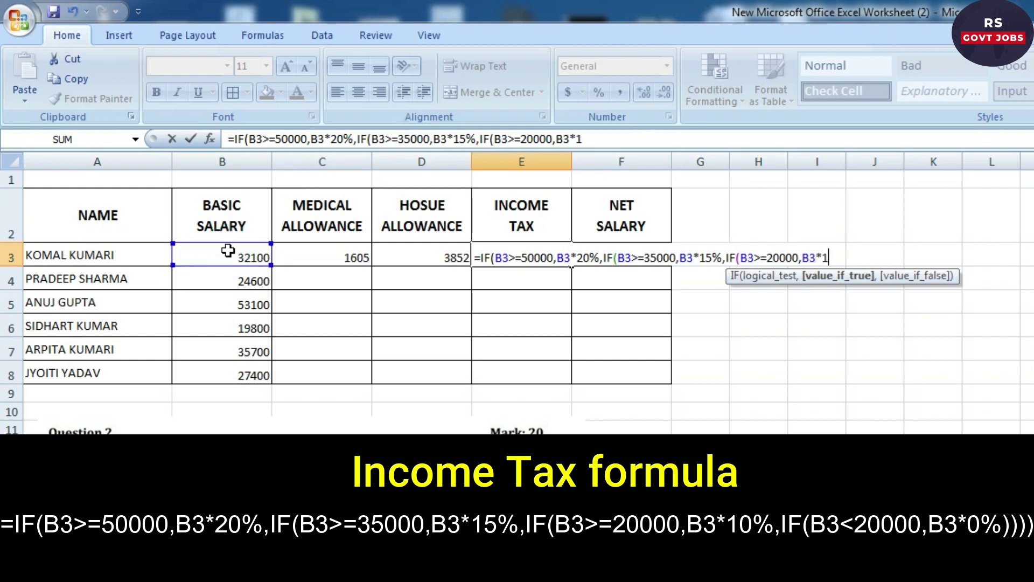
text(0%)
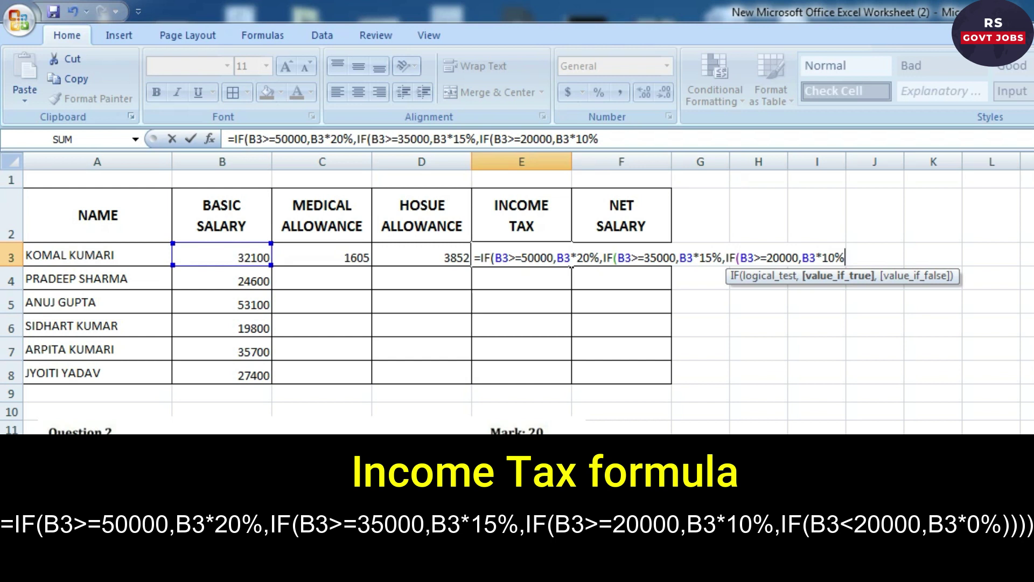
Step: Complete the Income Tax formula in E3 with the zero-tax bracket ,IF(B3<20000,B3*0%)))) and enter it
text(,IF)
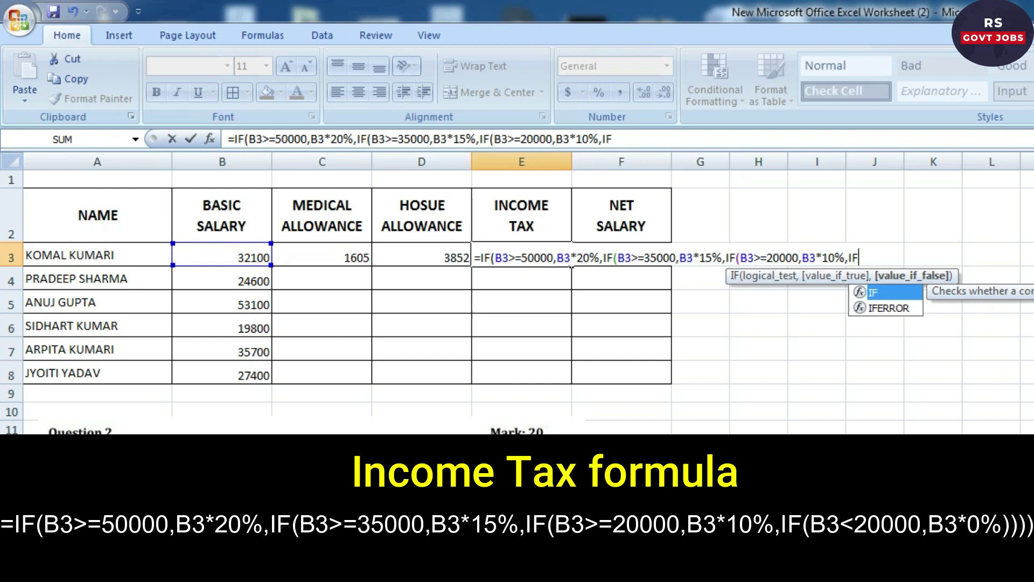
text(()
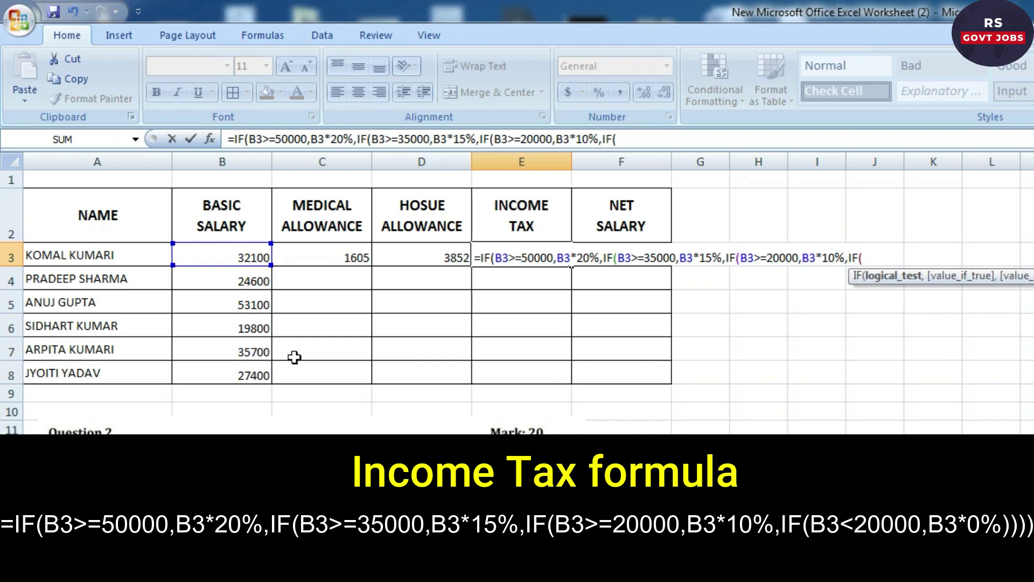
click(239, 252)
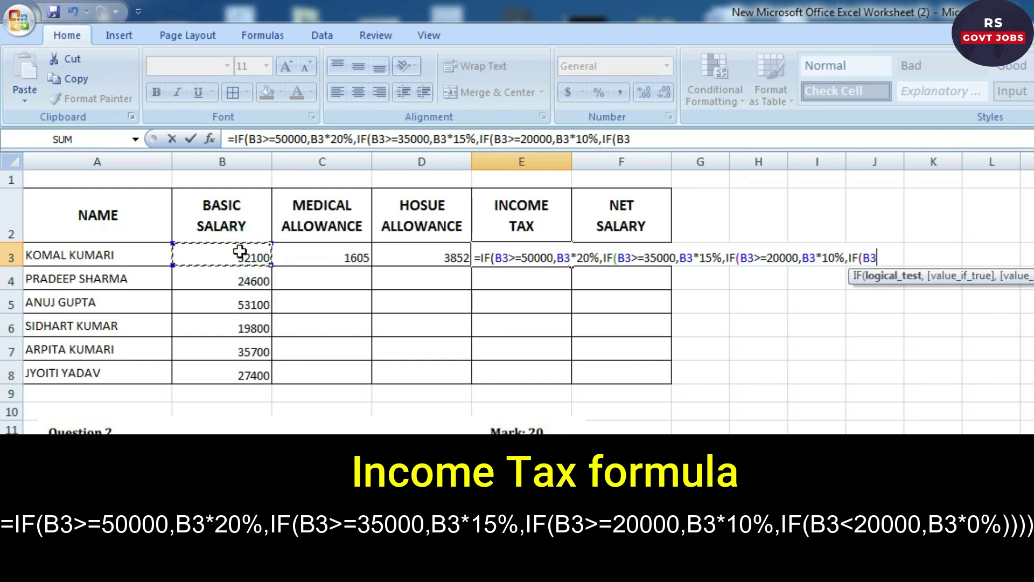
text(<20000)
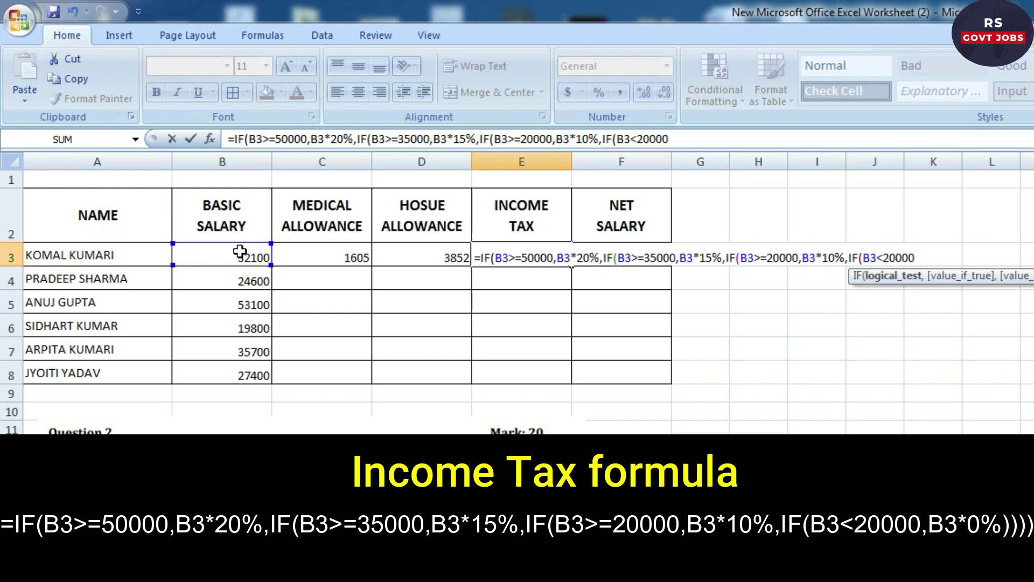
text(,)
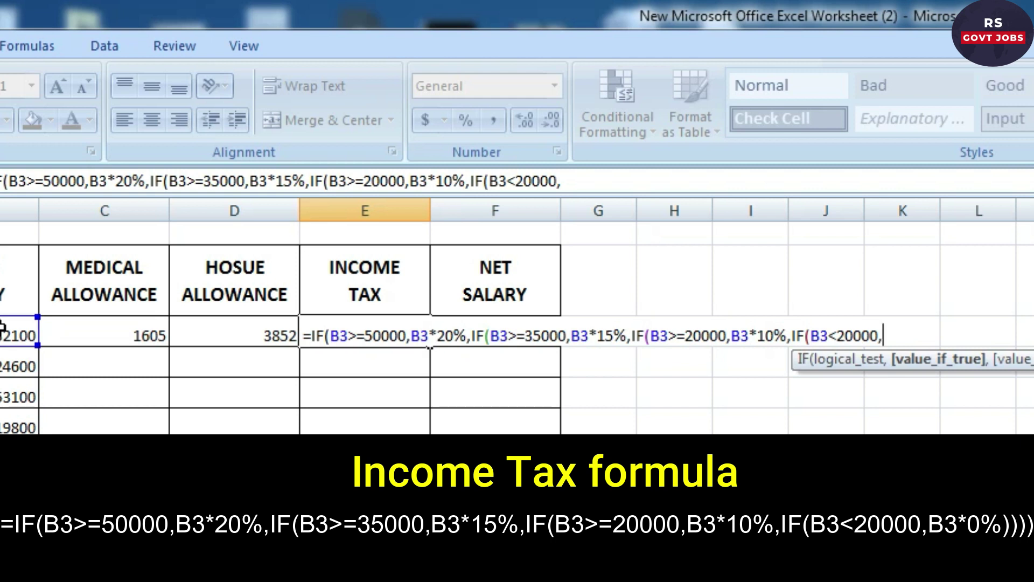
click(3, 333)
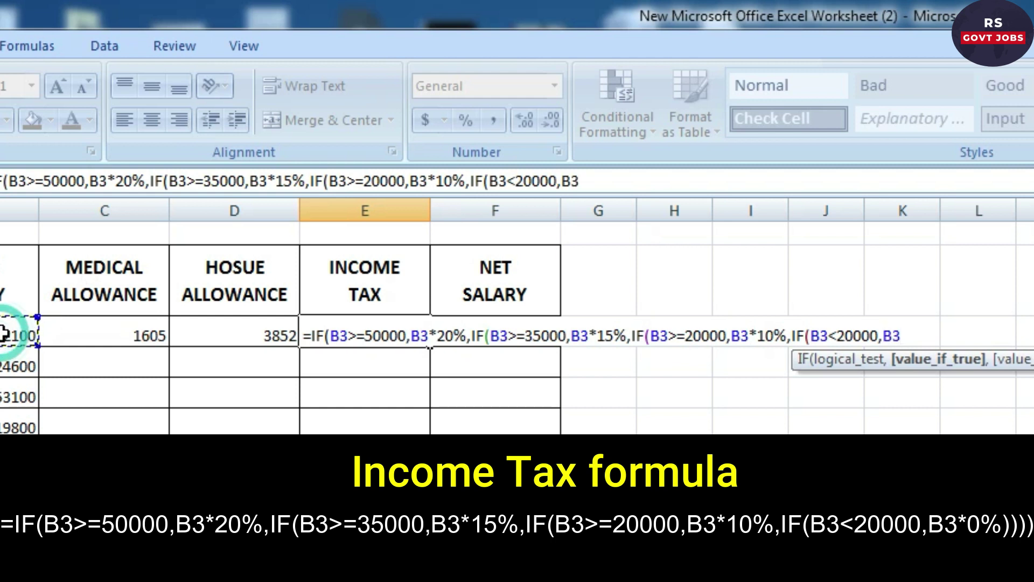
text(*0%)
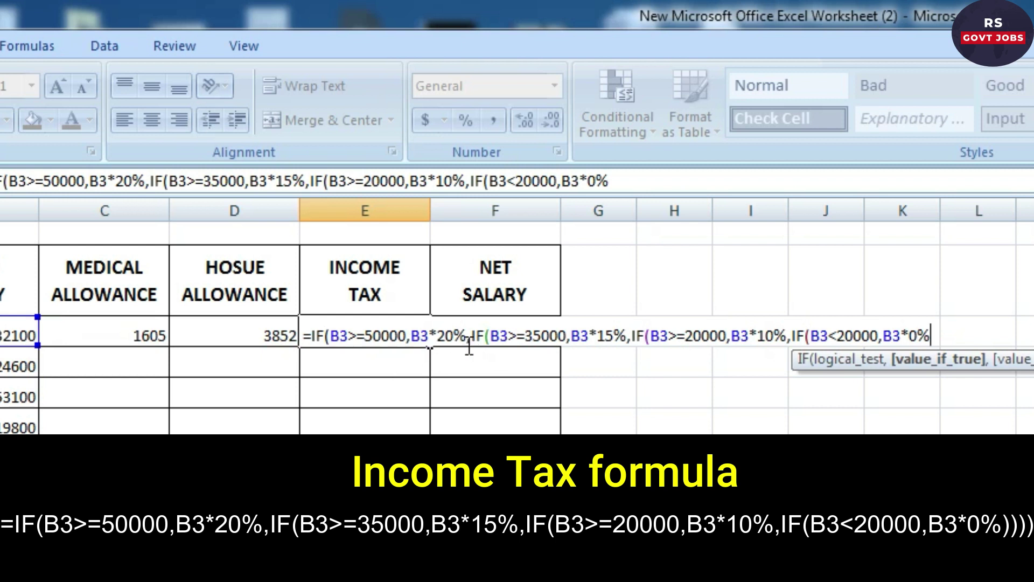
click(488, 339)
text()))))
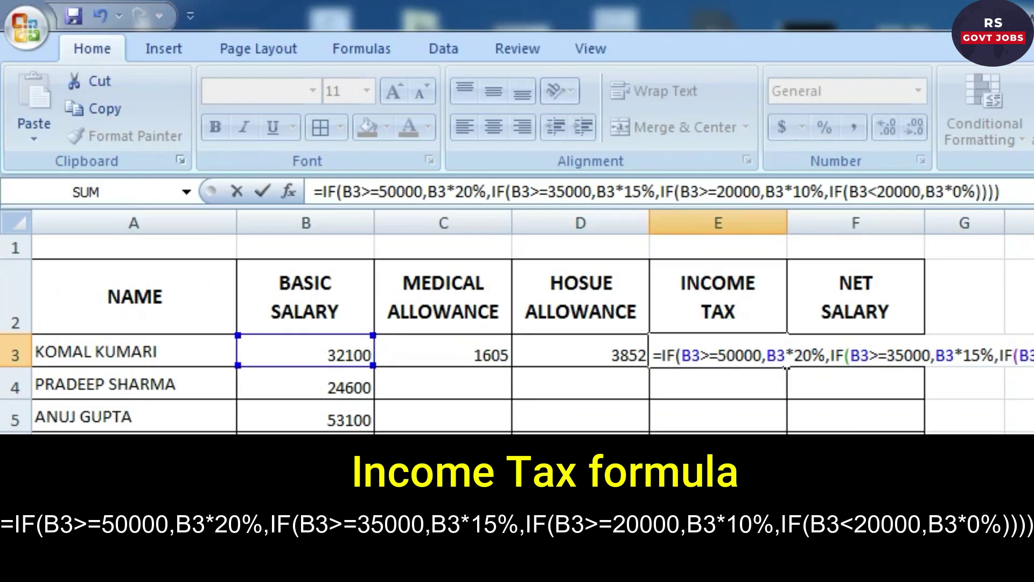
key(Return)
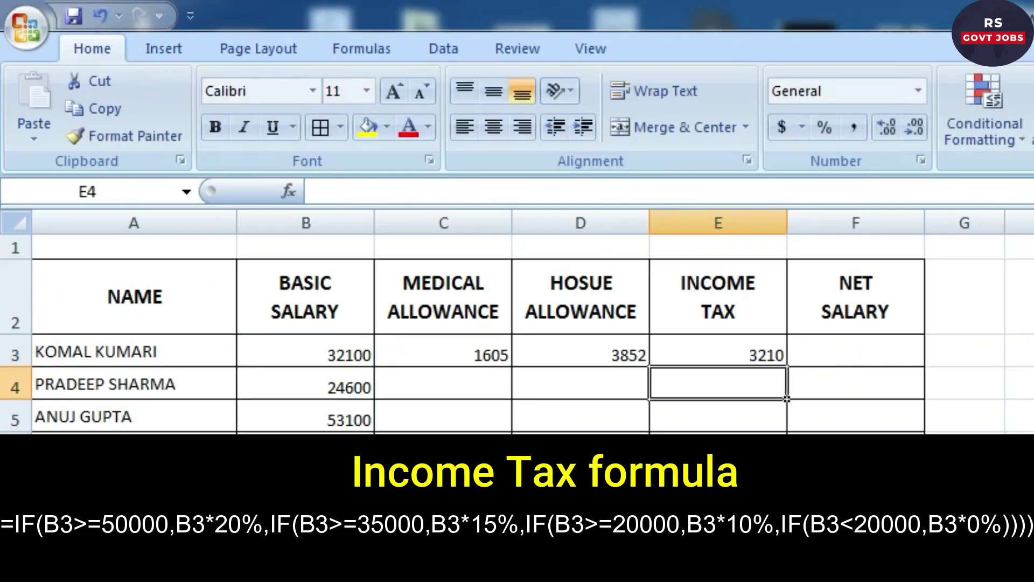
Step: Check the first employee's Income Tax formula in E3 against the Basic Salary and allowance cells in row 3
click(765, 354)
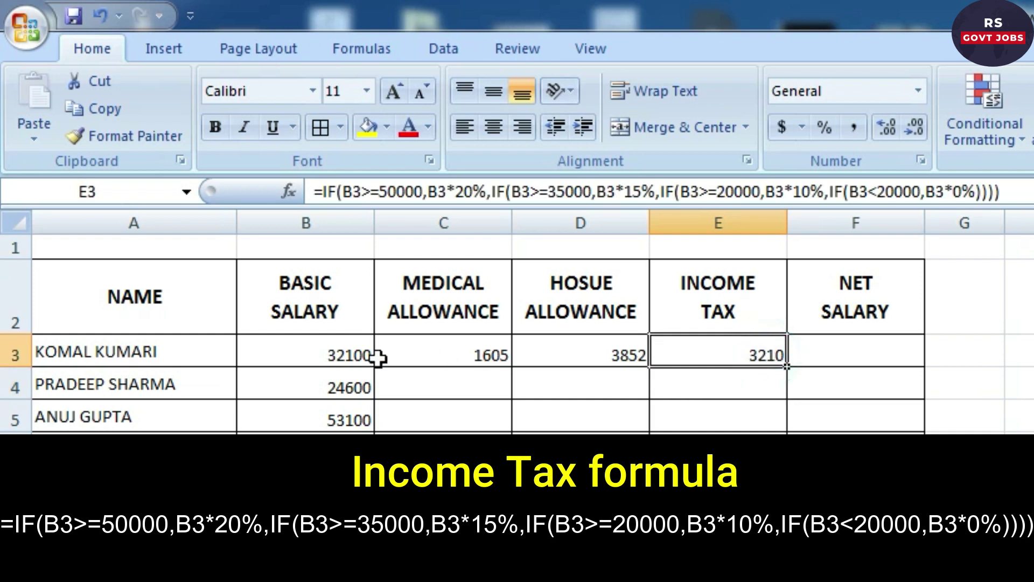
click(349, 360)
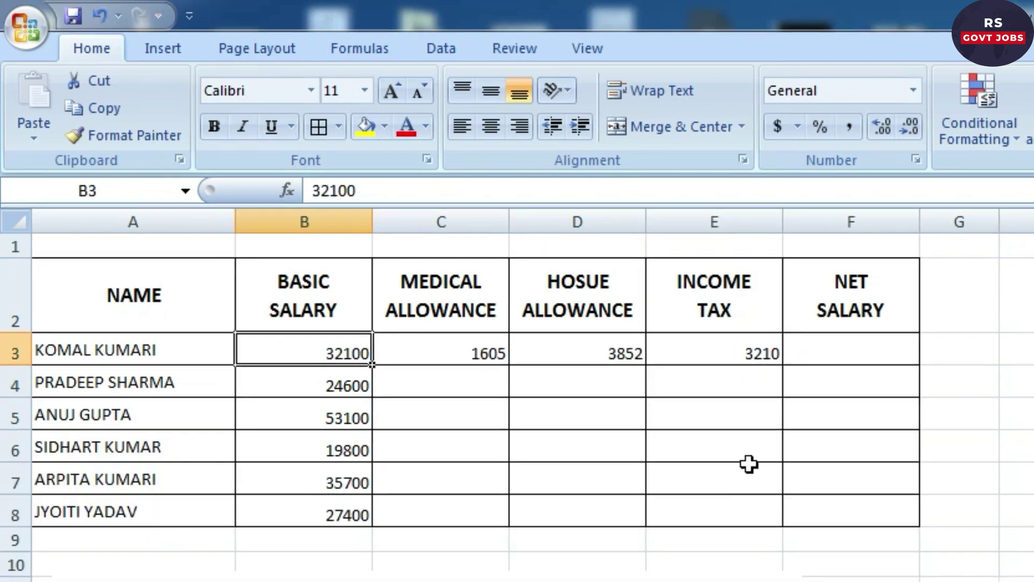
click(857, 350)
click(746, 350)
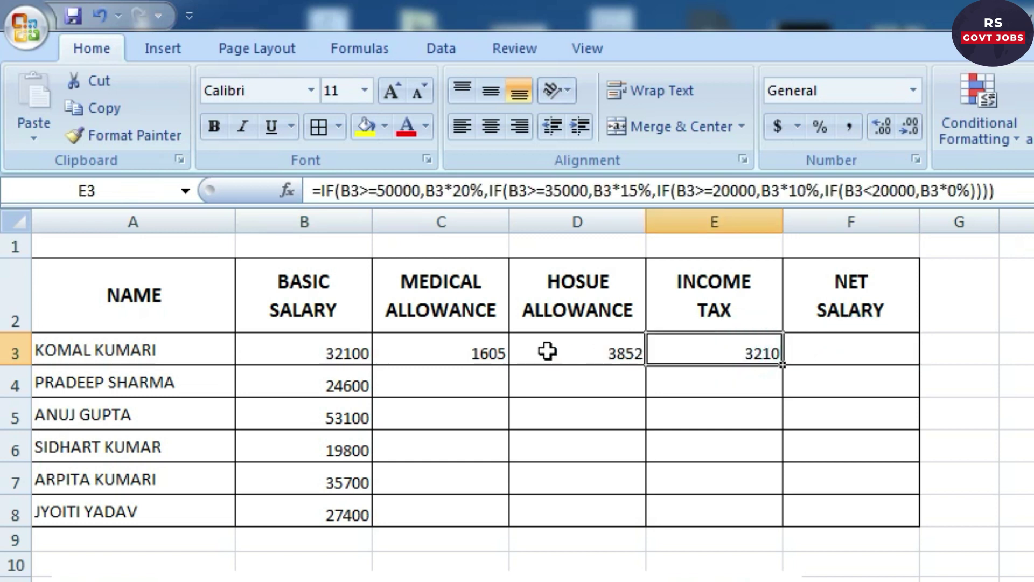
click(482, 351)
Step: Calculate the first employee's Net Salary in F3 with the formula =SUM(B3:D3)-E3
click(866, 348)
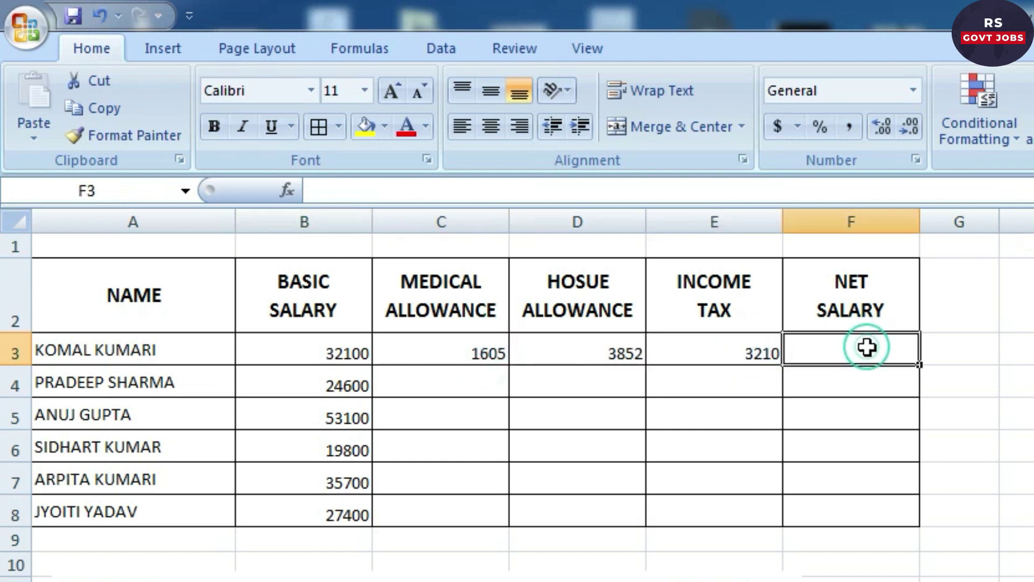
text(=)
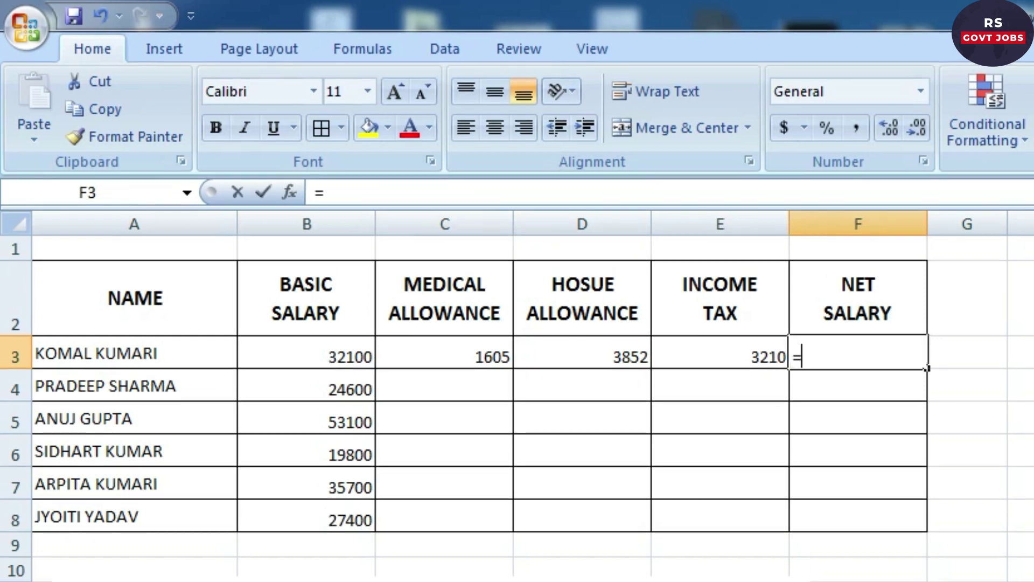
text(SUM()
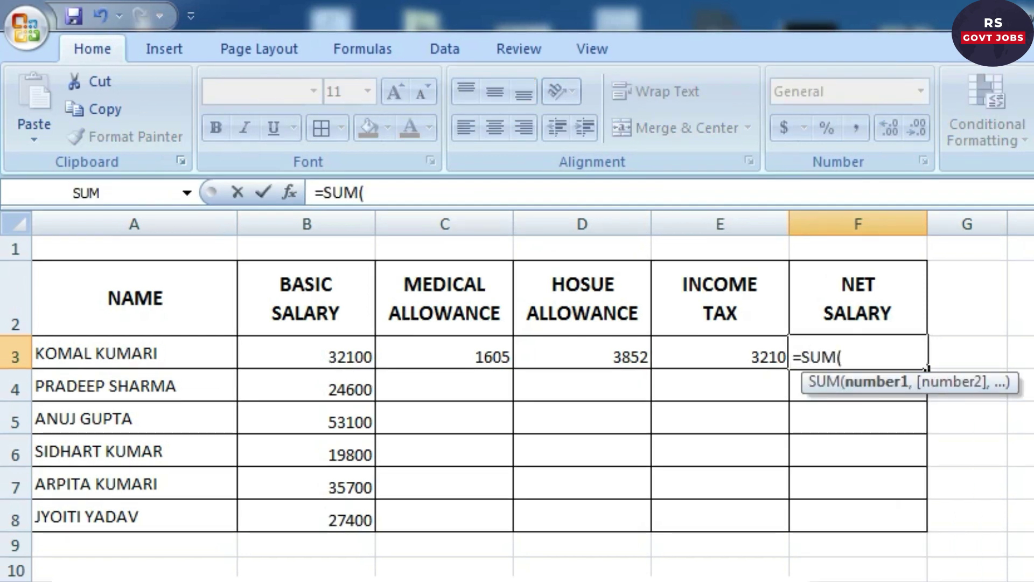
drag(346, 360, 560, 355)
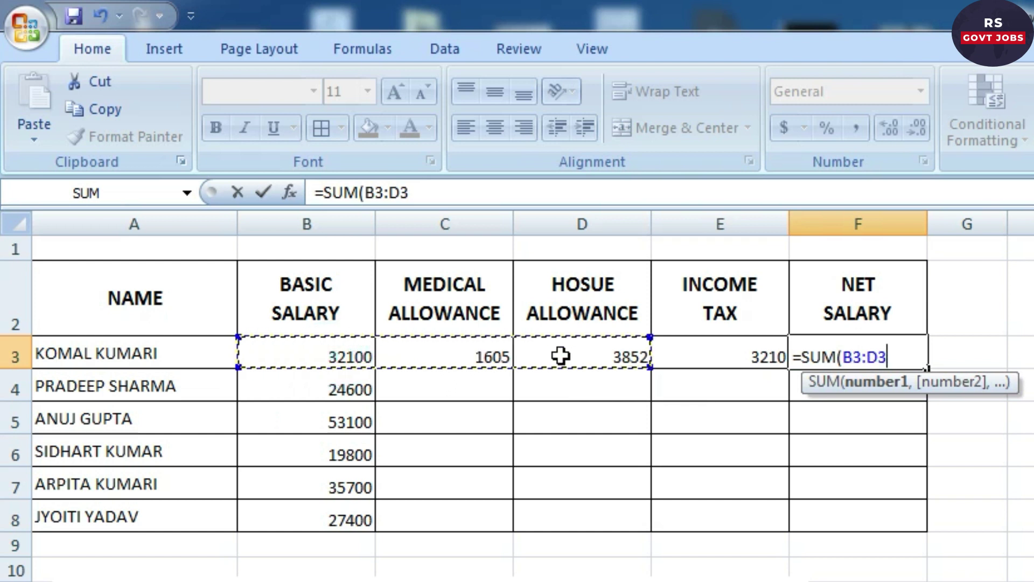
text())
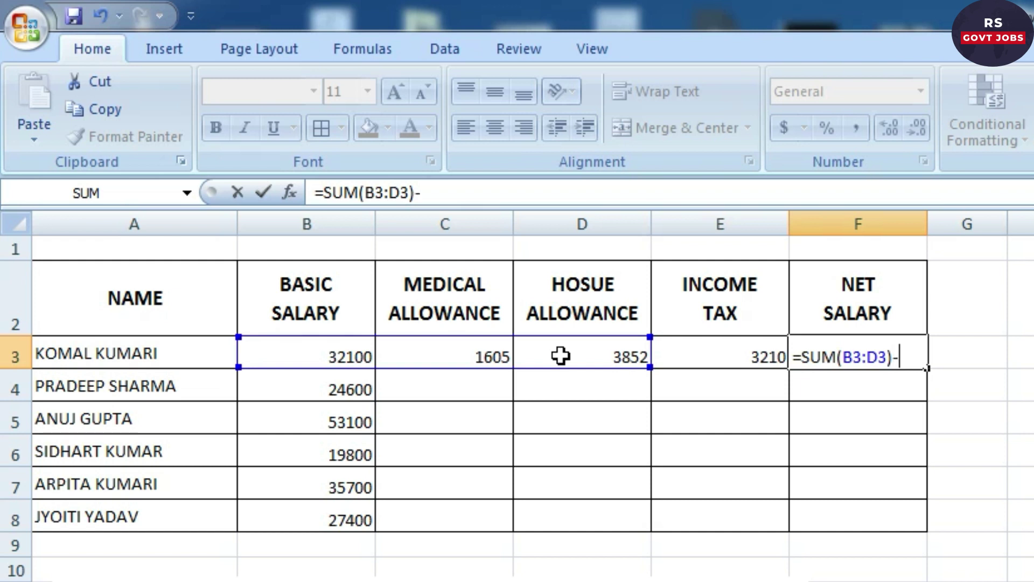
text(-)
click(749, 348)
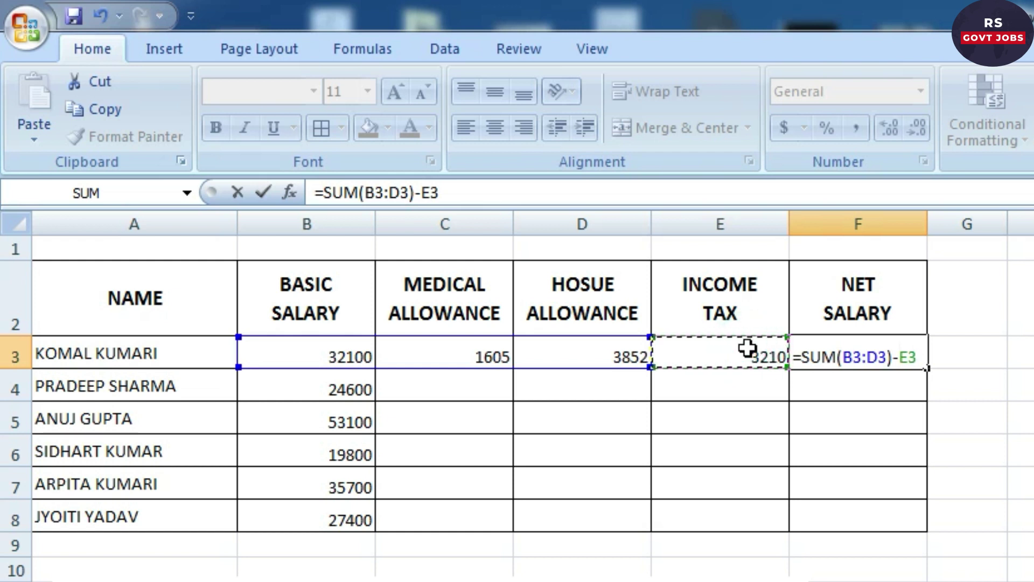
key(Return)
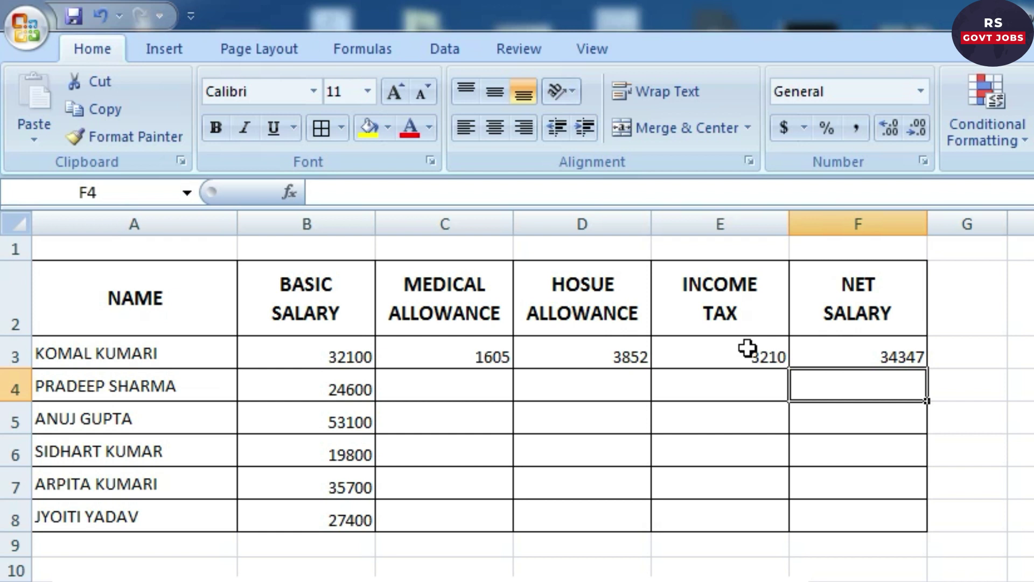
click(879, 358)
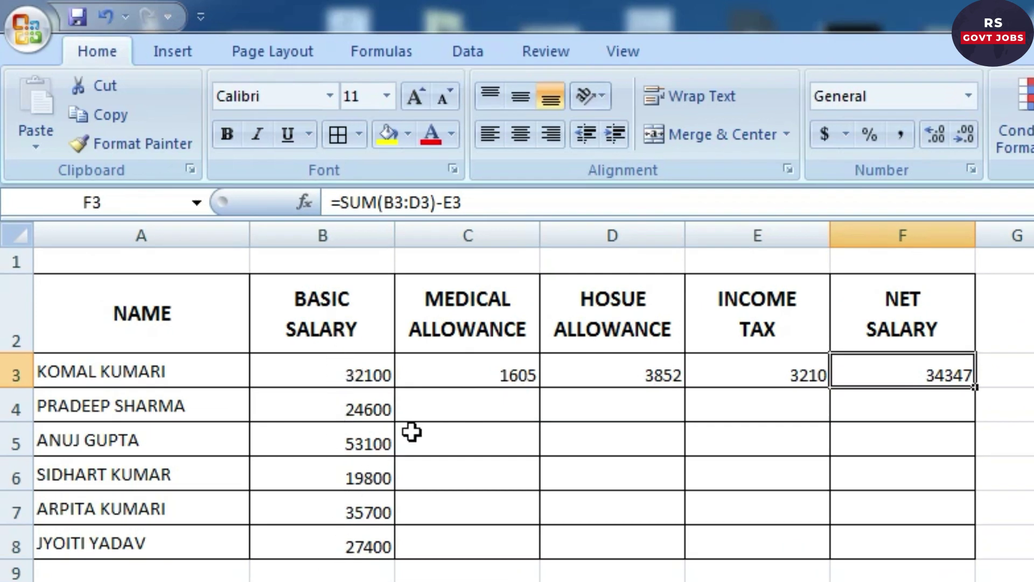
Step: Fill the Medical Allowance formula from C3 and the House Allowance formula from D3 down to row 8
click(476, 376)
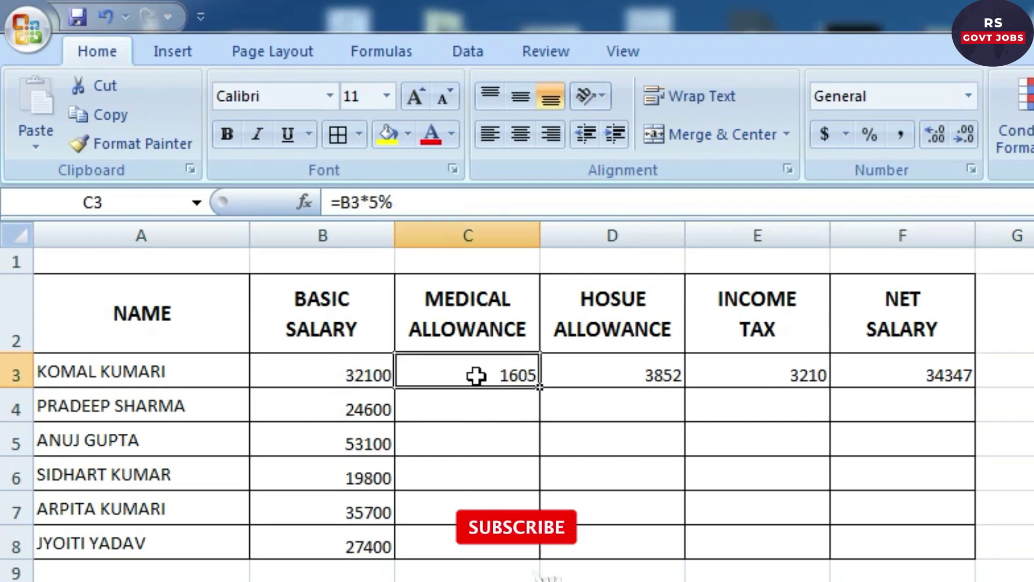
double_click(540, 387)
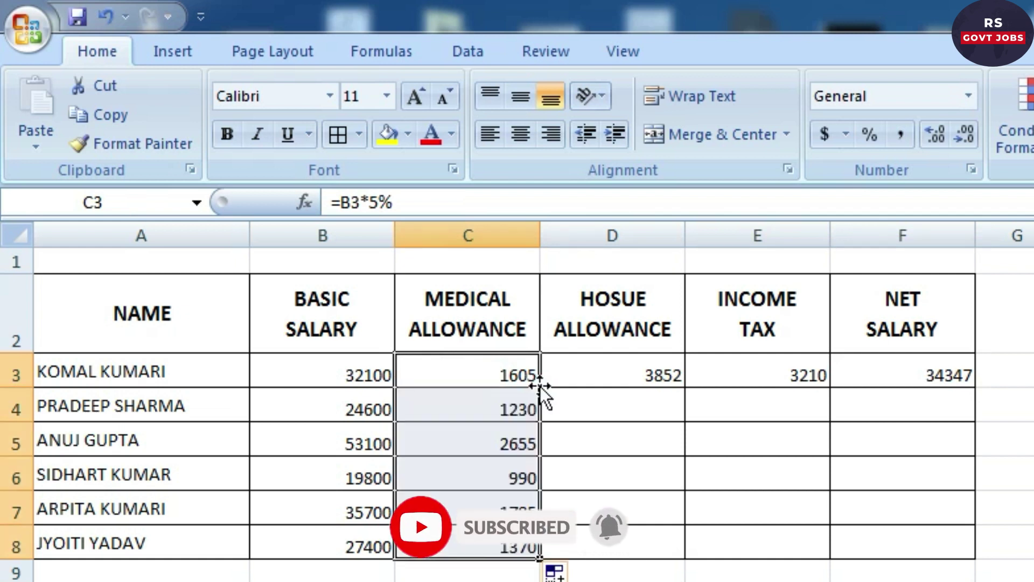
click(631, 366)
double_click(685, 387)
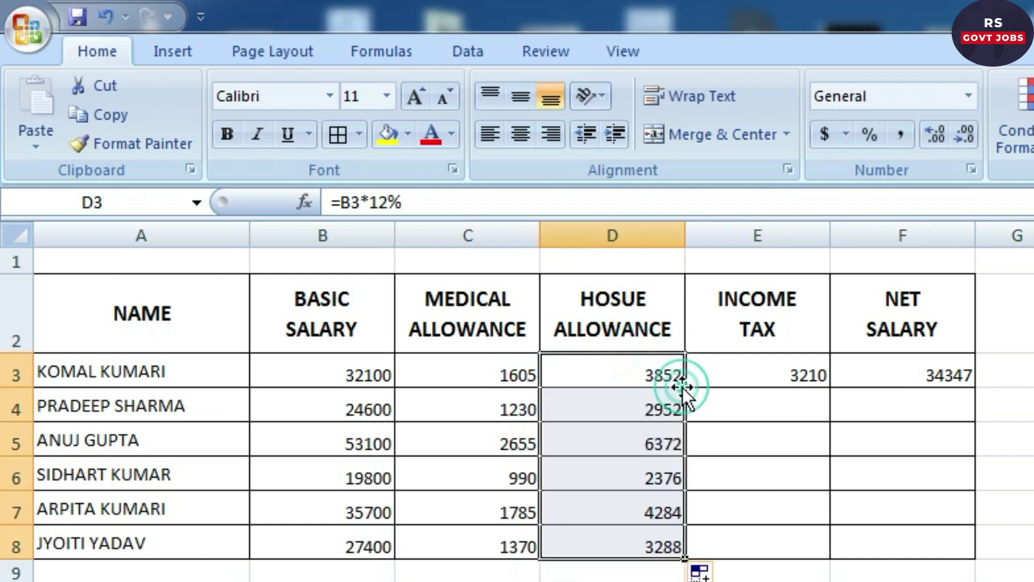
Step: Fill the Income Tax formula from E3 and the Net Salary formula from F3 down to row 8
click(729, 374)
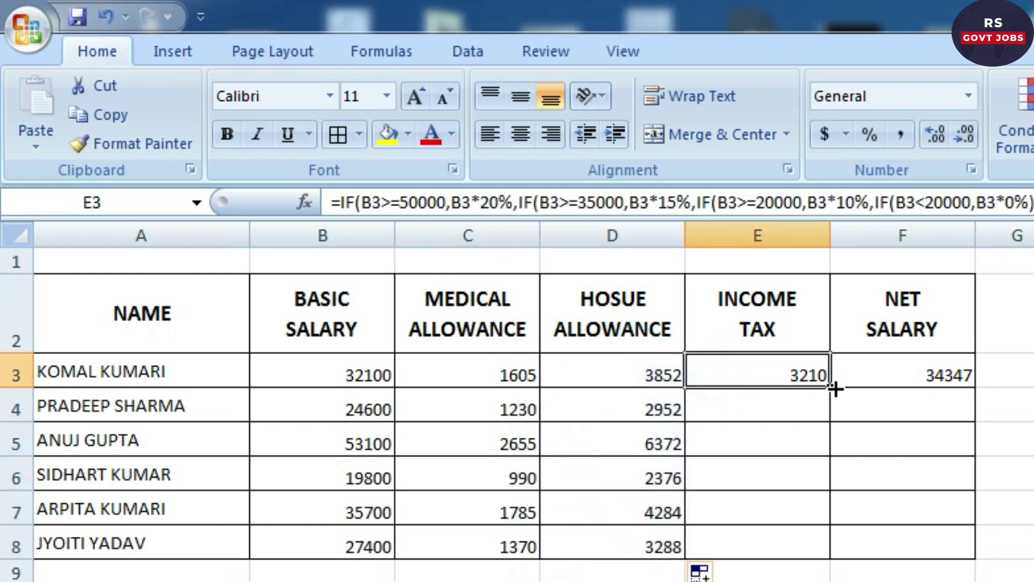
double_click(831, 386)
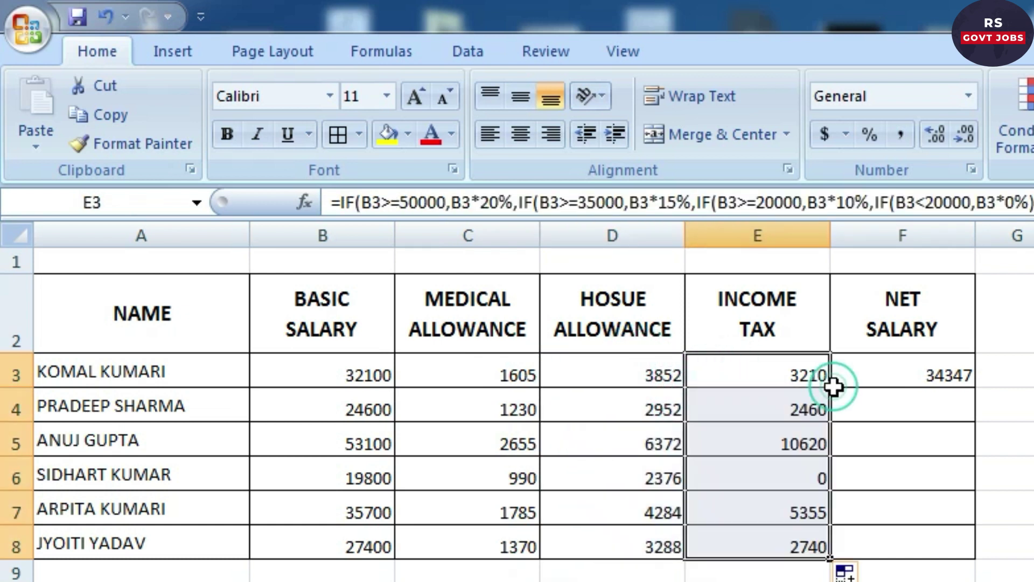
click(915, 376)
double_click(975, 388)
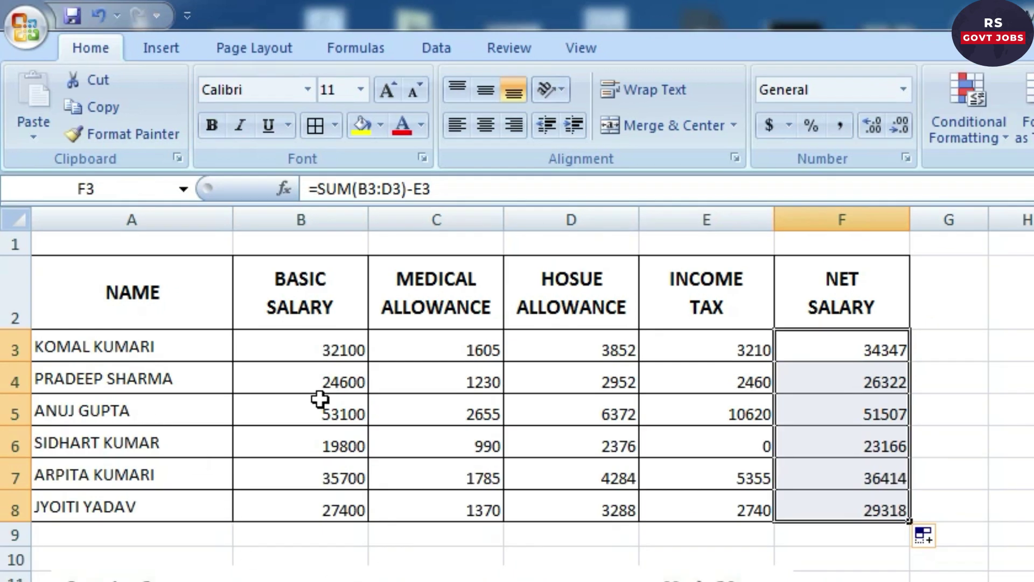
Step: Check the Income Tax formulas in E3, E5 and E6, comparing the fourth employee's tax with the Basic Salary in B6
click(688, 345)
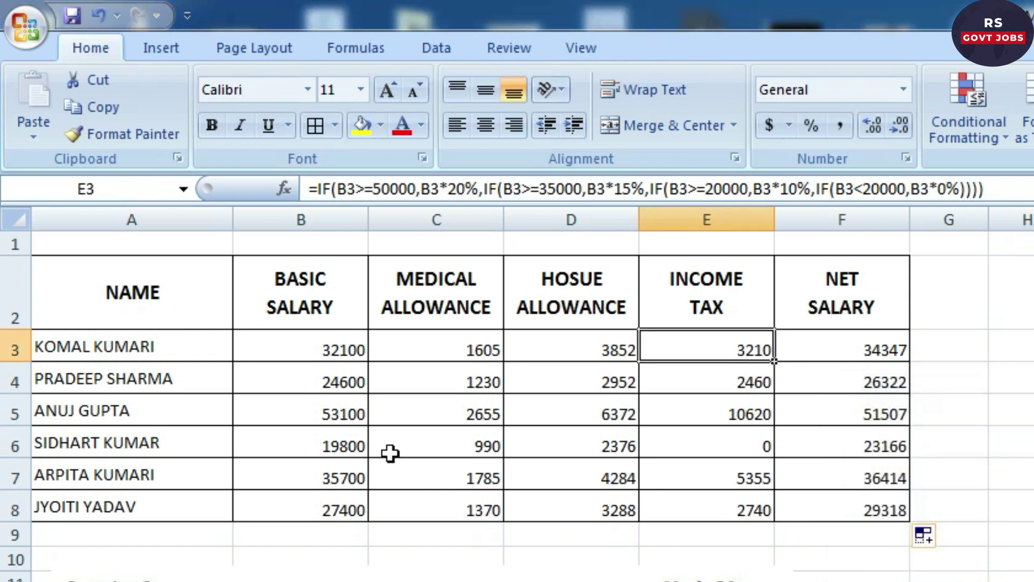
click(335, 448)
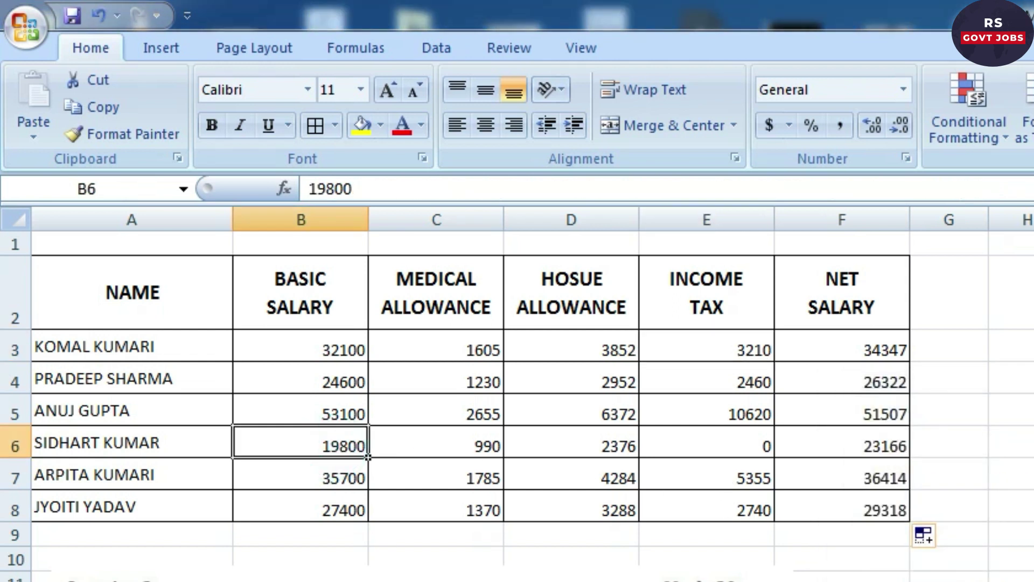
click(746, 443)
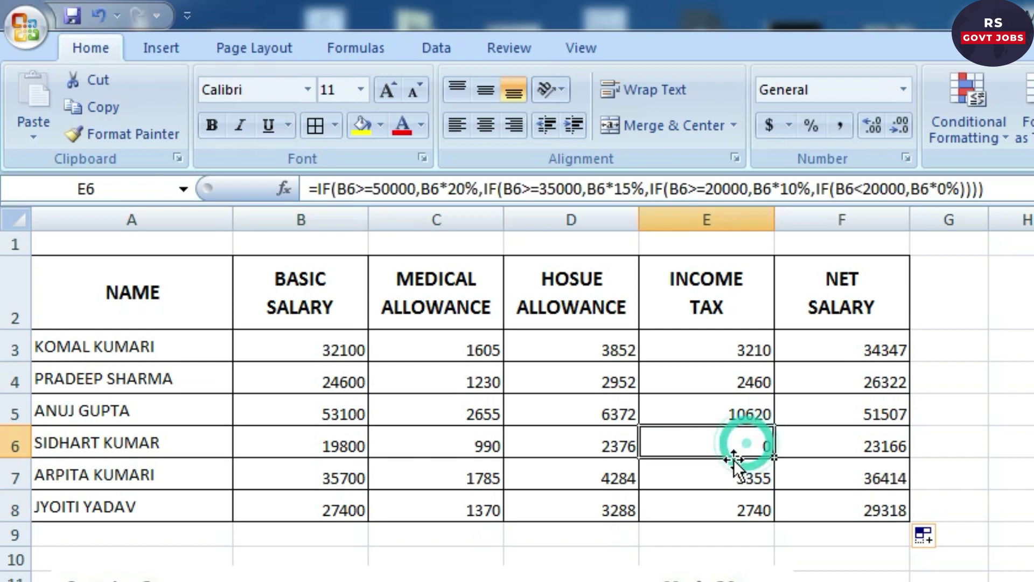
click(722, 413)
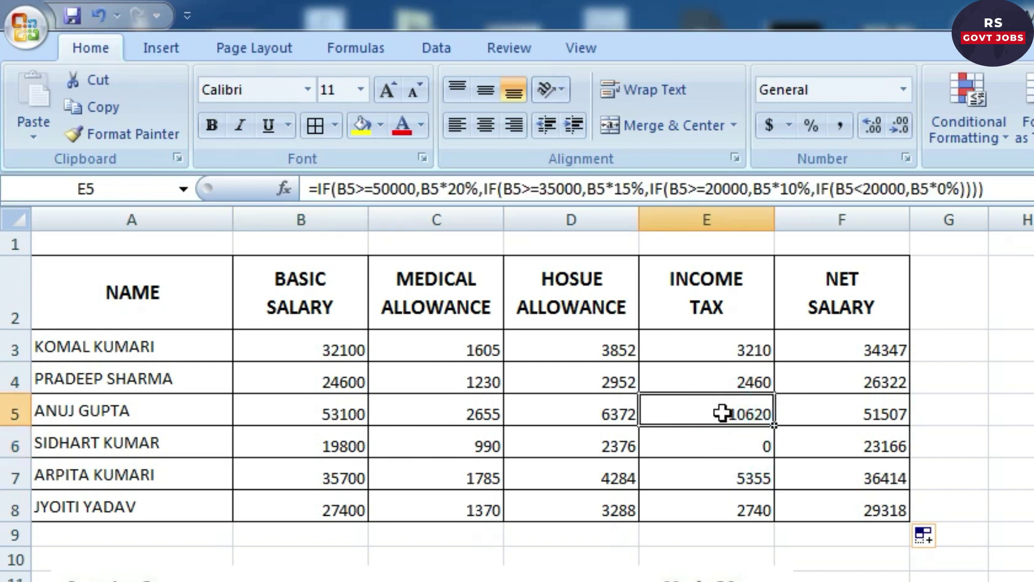
key(Up)
key(Up)
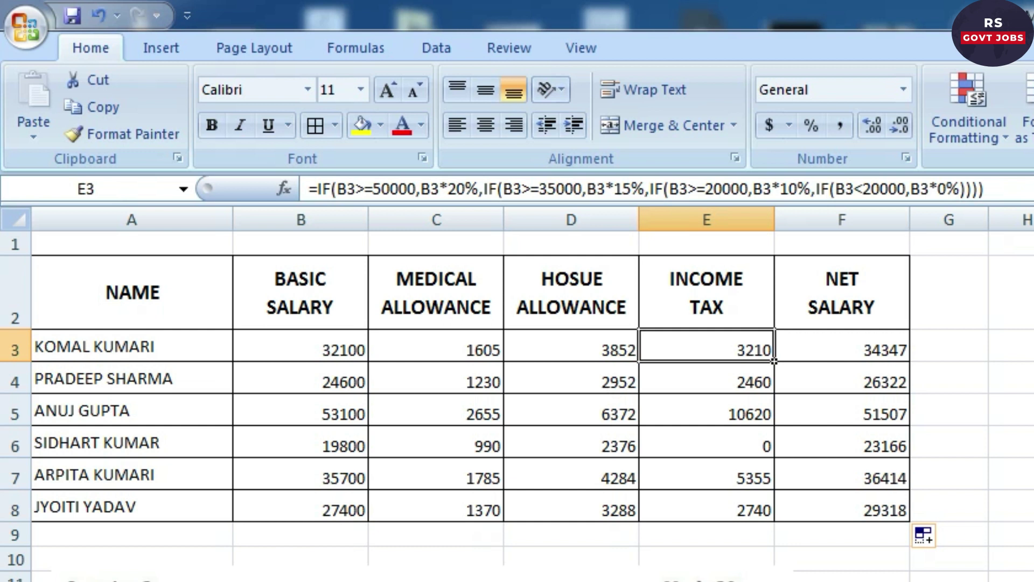
Step: Select the exercise picture below the salary table
click(487, 572)
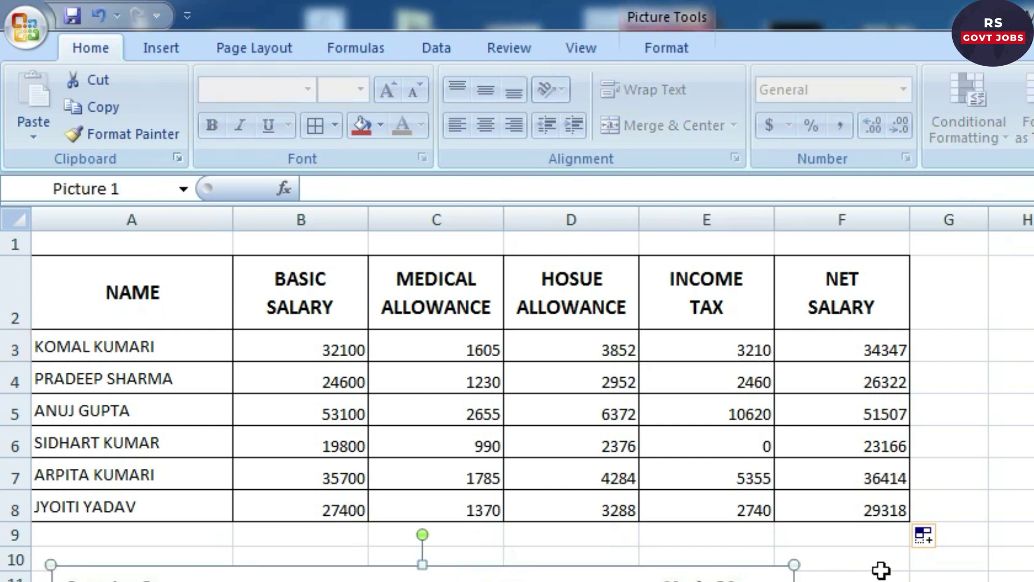